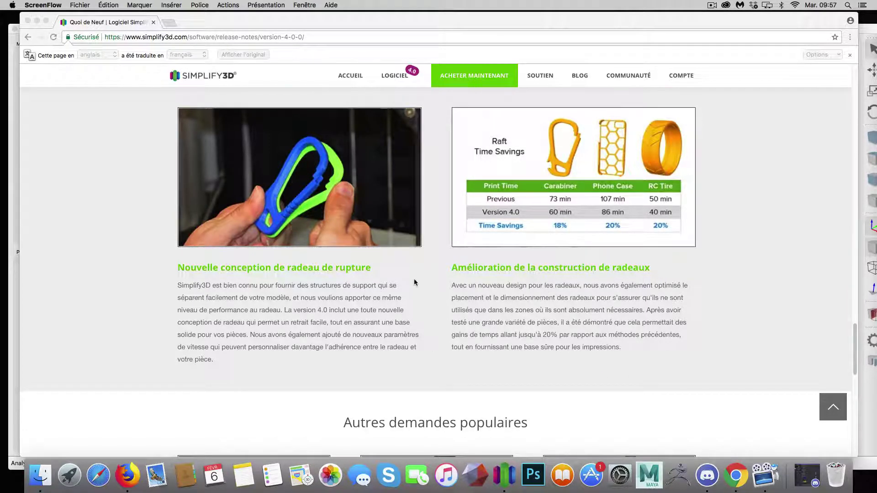
Put away the release notes page and move the Simplify3D window up against the upper edge of the screen
{"action": "scroll", "coordinate": [414, 279], "scroll_direction": "down", "scroll_amount": 5}
{"action": "scroll", "coordinate": [413, 282], "scroll_direction": "up", "scroll_amount": 5}
{"action": "scroll", "coordinate": [414, 282], "scroll_direction": "up", "scroll_amount": 1}
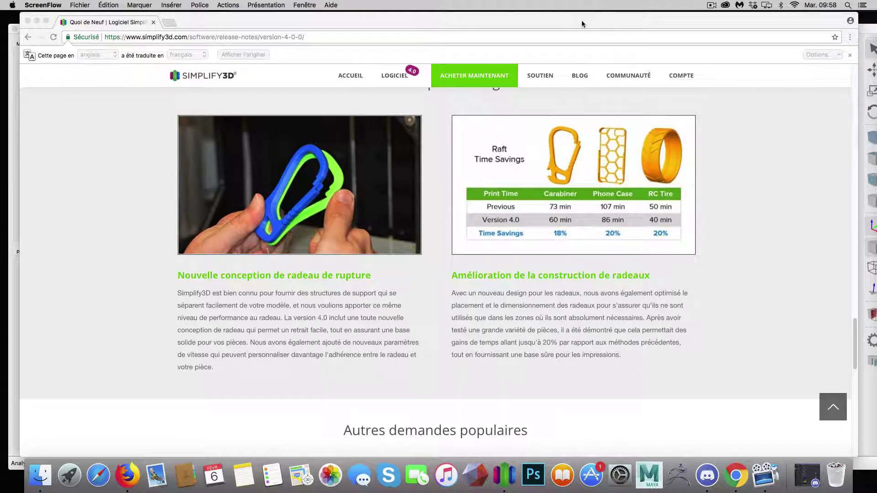
{"action": "left_click", "coordinate": [37, 21]}
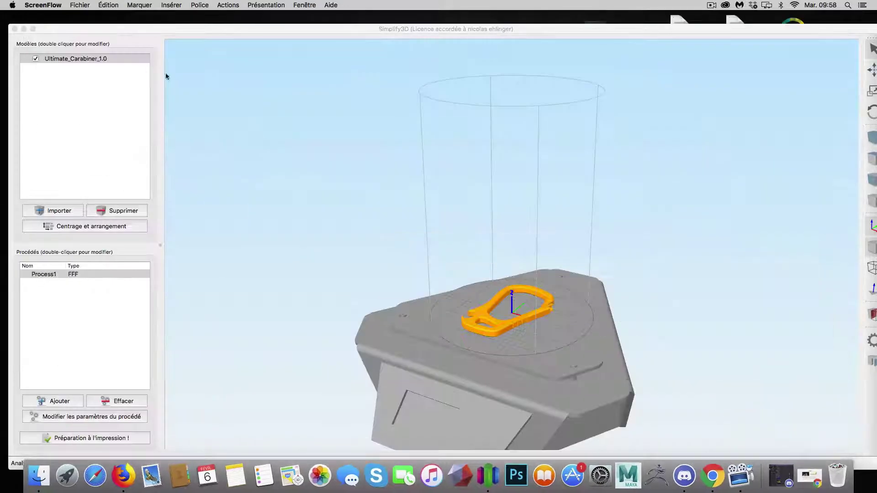
{"action": "left_click_drag", "start_coordinate": [330, 31], "coordinate": [320, 17]}
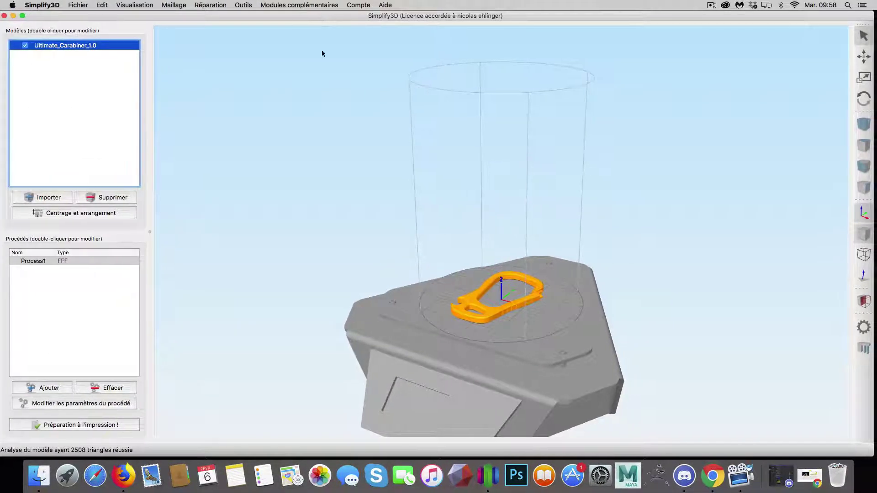
In Process1's FFF settings, keep the raft enabled and set its separation distance to 0.14 mm
{"action": "left_click_drag", "start_coordinate": [355, 166], "coordinate": [377, 172]}
{"action": "scroll", "coordinate": [377, 174], "scroll_direction": "up", "scroll_amount": 5}
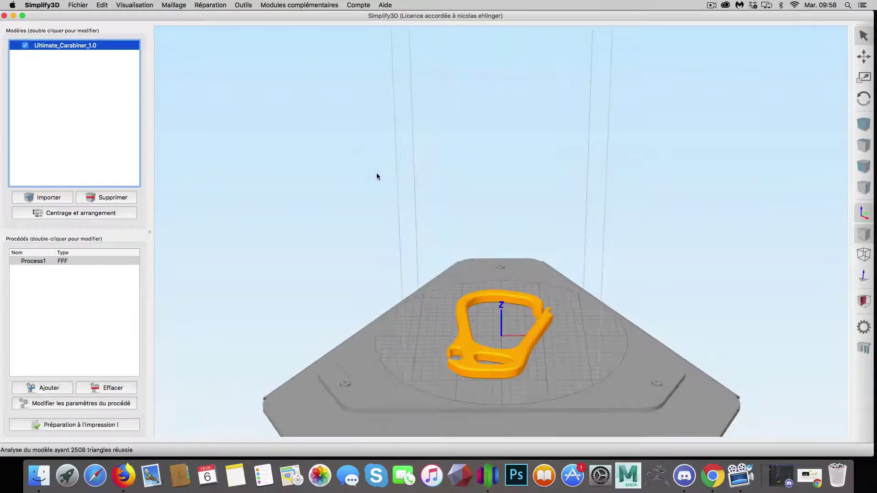
{"action": "right_click_drag", "start_coordinate": [397, 216], "coordinate": [386, 158]}
{"action": "scroll", "coordinate": [386, 179], "scroll_direction": "up", "scroll_amount": 5}
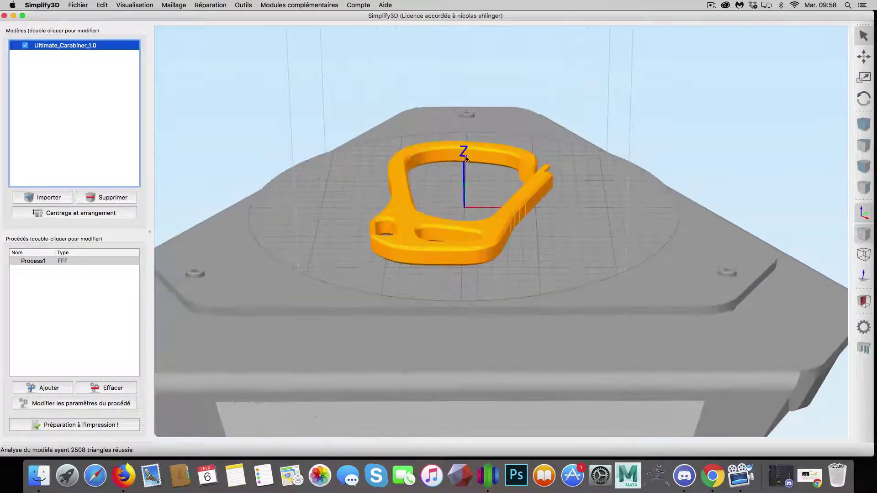
{"action": "left_click_drag", "start_coordinate": [464, 156], "coordinate": [418, 161]}
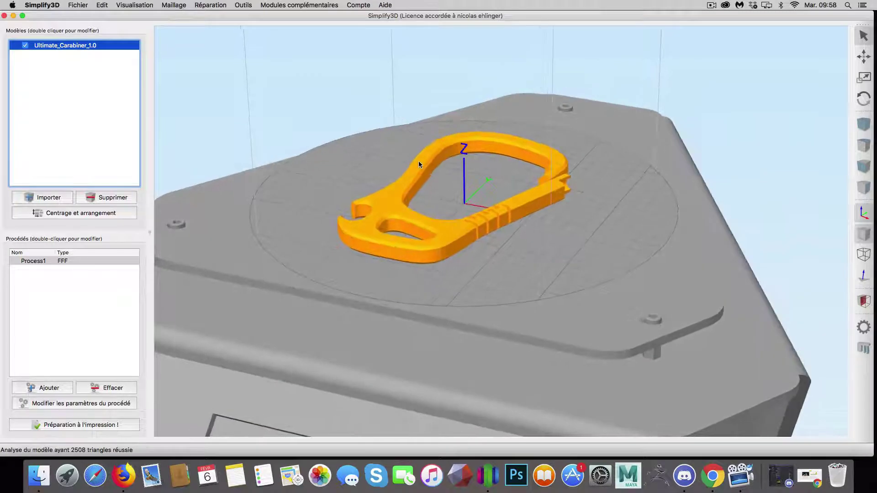
{"action": "scroll", "coordinate": [421, 161], "scroll_direction": "up", "scroll_amount": 3}
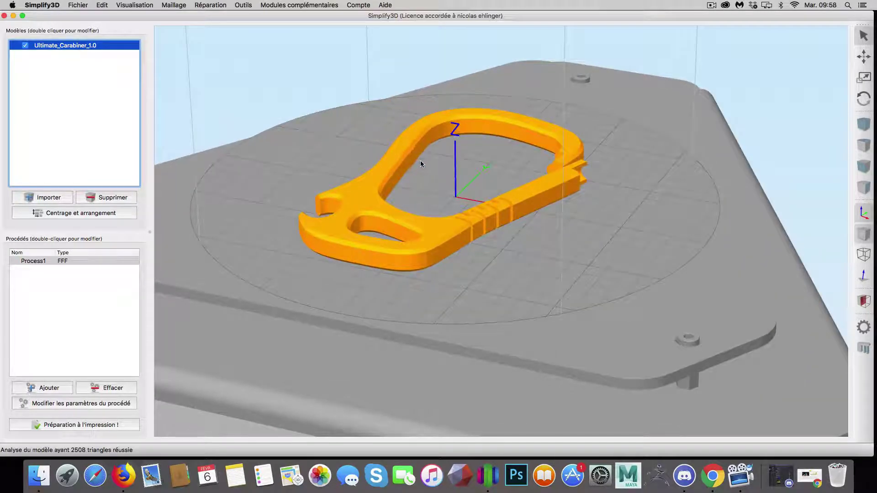
{"action": "double_click", "coordinate": [56, 261]}
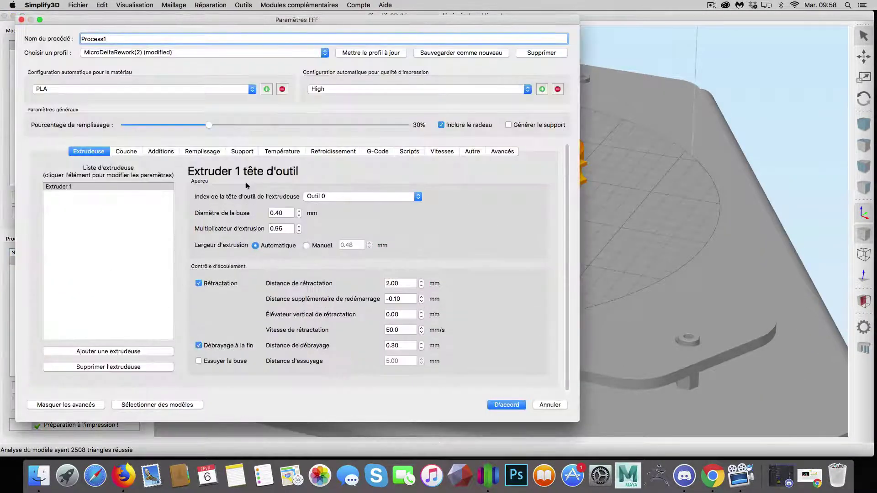
{"action": "left_click", "coordinate": [168, 153]}
{"action": "left_click", "coordinate": [122, 255]}
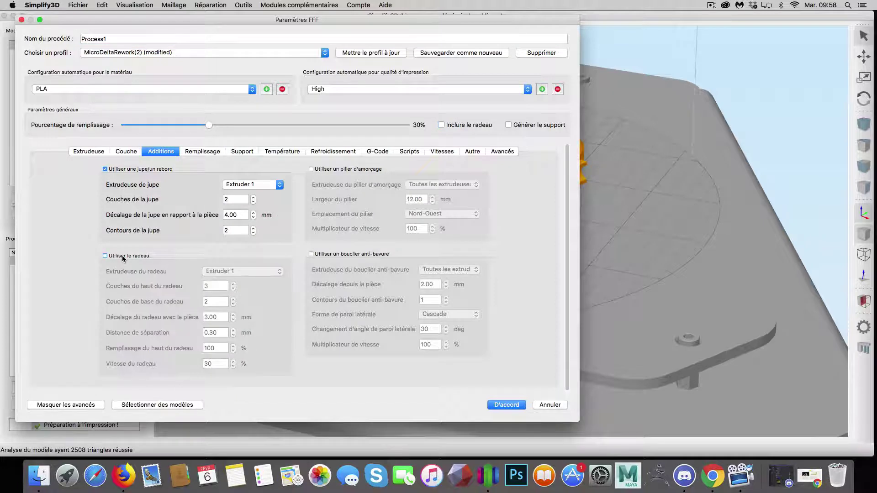
{"action": "left_click", "coordinate": [122, 255]}
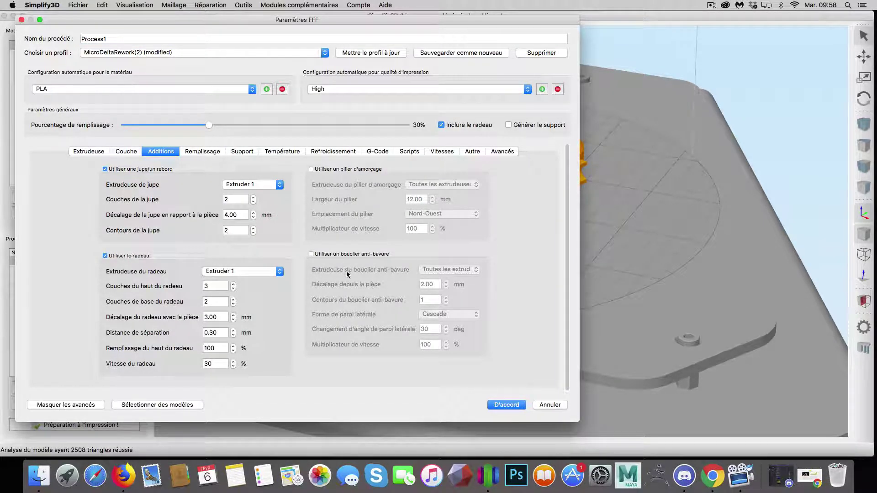
{"action": "left_click", "coordinate": [218, 332]}
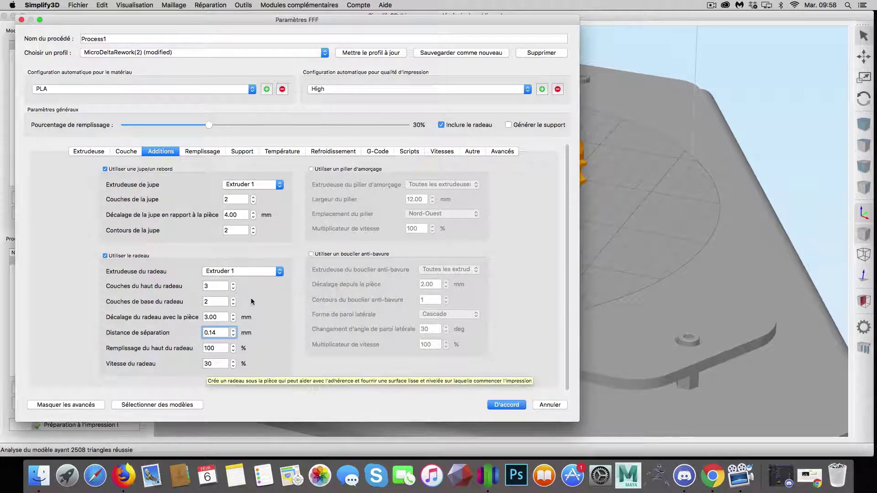
Check which extruders can be chosen for printing the raft
{"action": "left_click", "coordinate": [225, 273]}
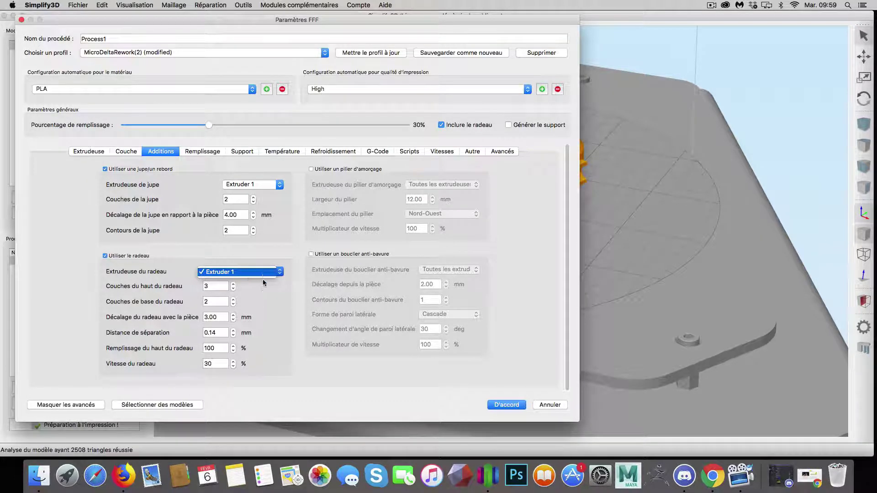
{"action": "left_click", "coordinate": [271, 291]}
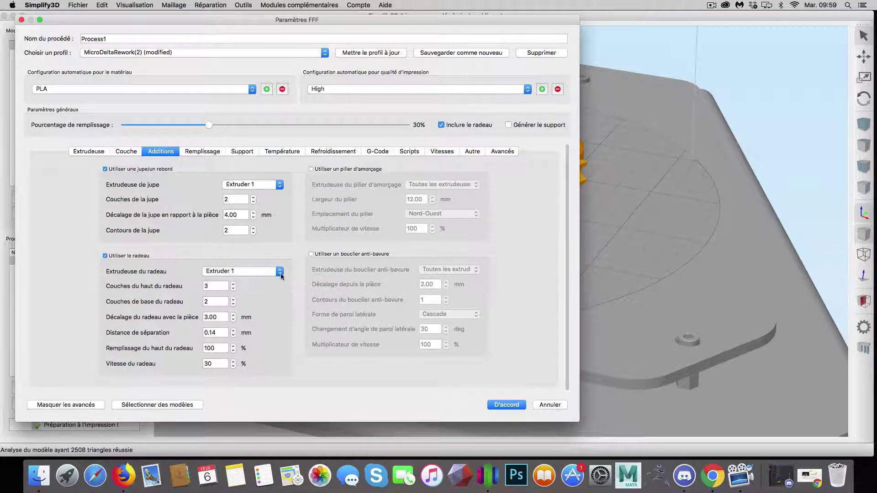
{"action": "left_click", "coordinate": [280, 273]}
{"action": "left_click", "coordinate": [280, 273]}
{"action": "left_click", "coordinate": [280, 273]}
{"action": "left_click", "coordinate": [280, 273]}
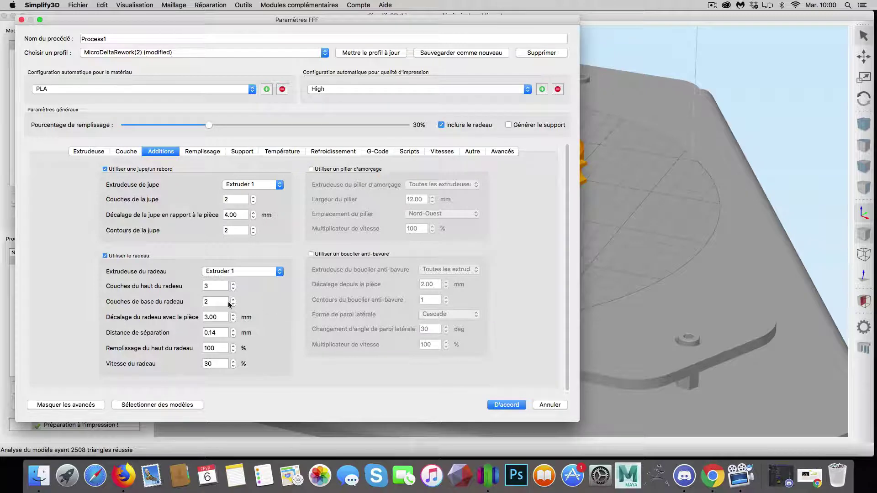
Apply the process settings, slice the carabiner and limit the preview to the first layer
{"action": "left_click", "coordinate": [507, 405]}
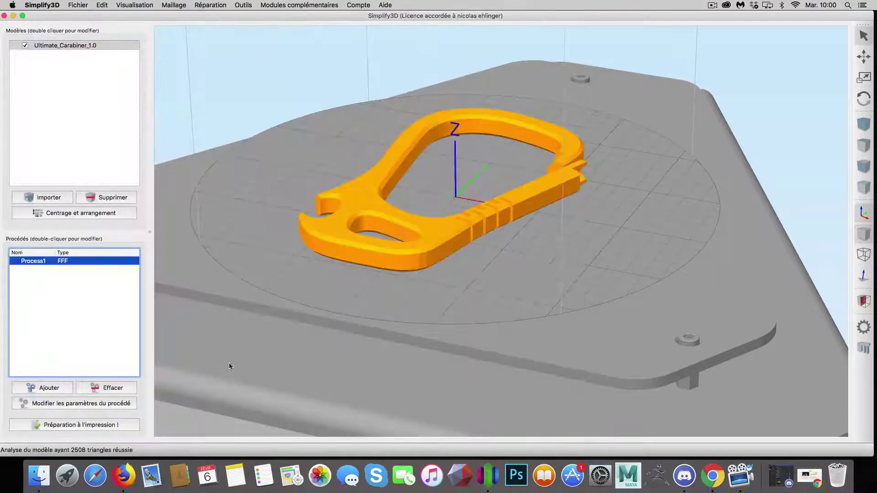
{"action": "left_click", "coordinate": [62, 426]}
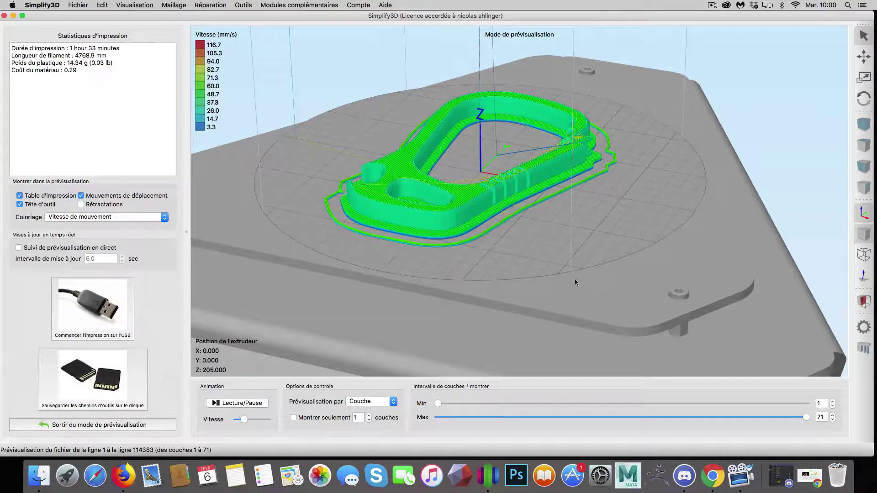
{"action": "left_click_drag", "start_coordinate": [803, 419], "coordinate": [383, 443]}
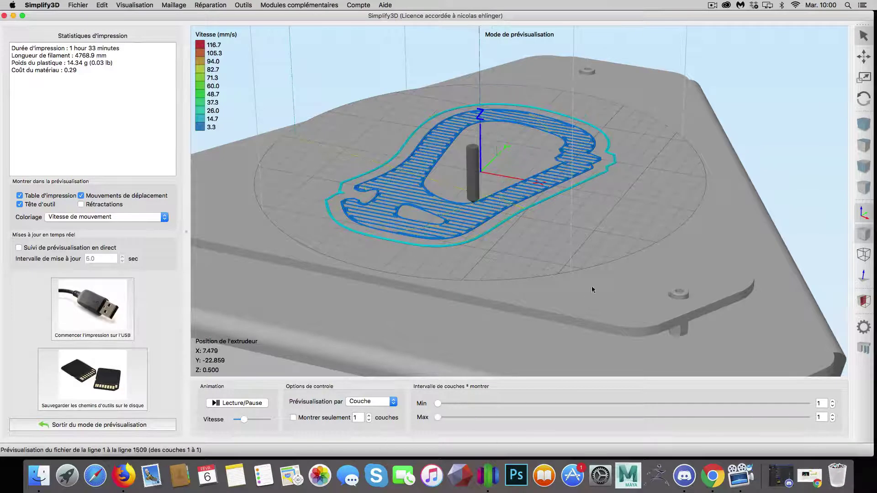
{"action": "scroll", "coordinate": [590, 286], "scroll_direction": "up", "scroll_amount": 5}
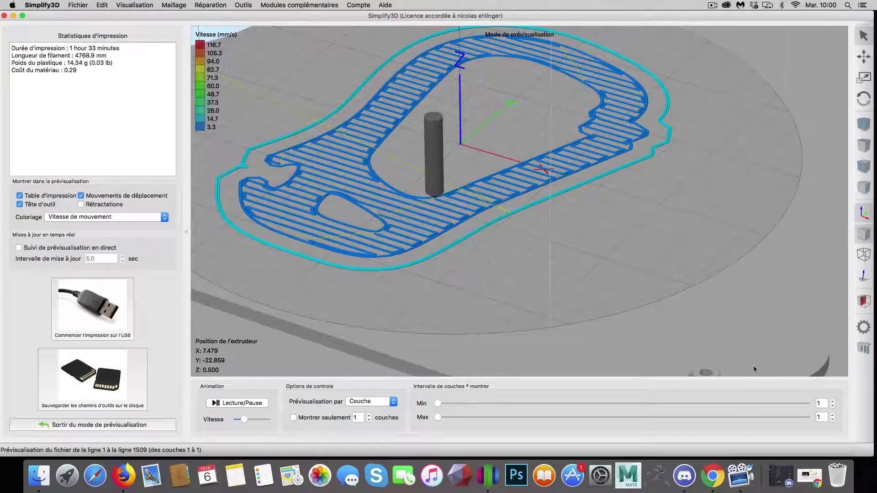
Extend the preview through layer 5 and inspect the raft's base and upper layers
{"action": "left_click", "coordinate": [832, 415]}
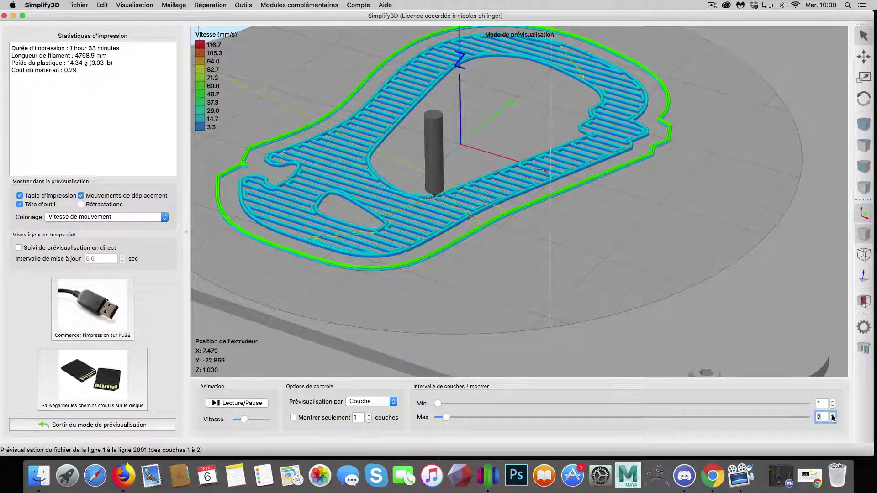
{"action": "left_click", "coordinate": [832, 415]}
{"action": "left_click", "coordinate": [832, 415]}
{"action": "left_click", "coordinate": [832, 415]}
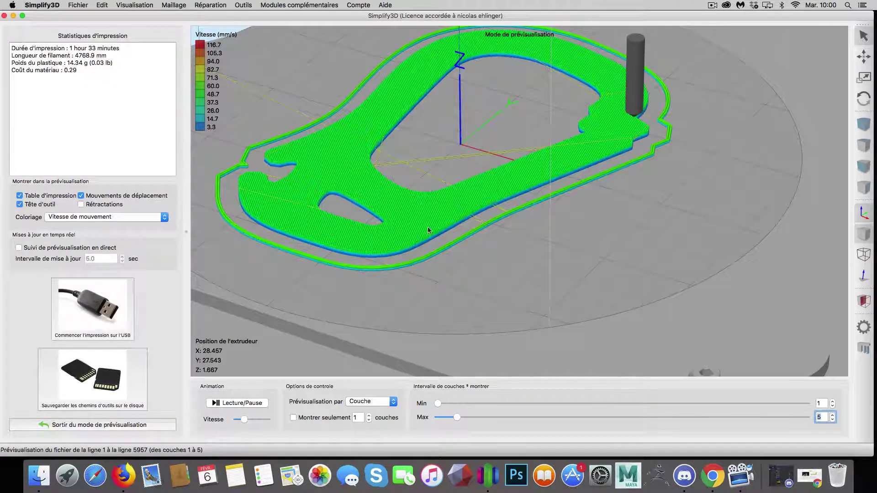
{"action": "left_click_drag", "start_coordinate": [470, 251], "coordinate": [583, 313]}
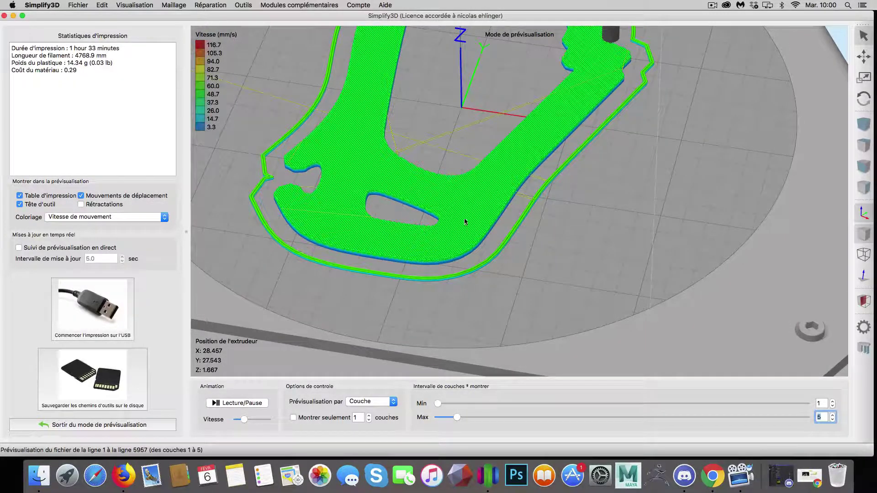
{"action": "scroll", "coordinate": [622, 237], "scroll_direction": "down", "scroll_amount": 5}
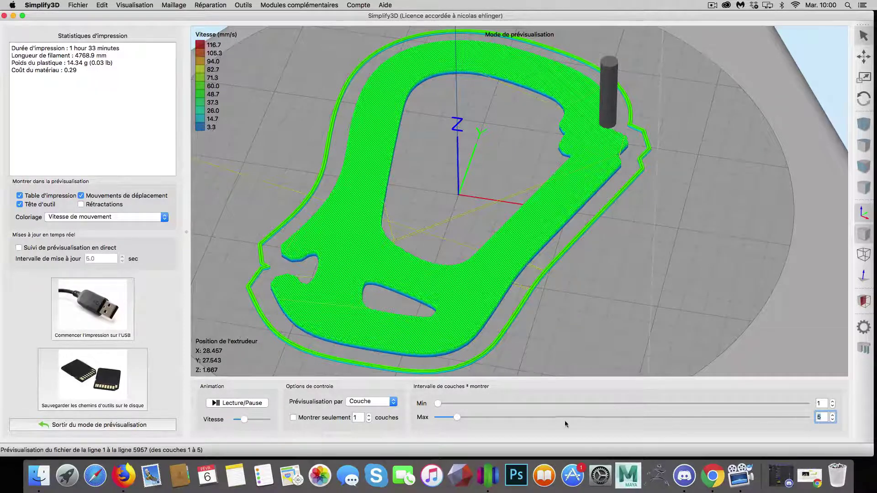
Raise the previewed layer range to 22 and inspect the raft and carabiner from the side
{"action": "left_click_drag", "start_coordinate": [457, 416], "coordinate": [553, 417]}
{"action": "left_click_drag", "start_coordinate": [534, 343], "coordinate": [427, 220]}
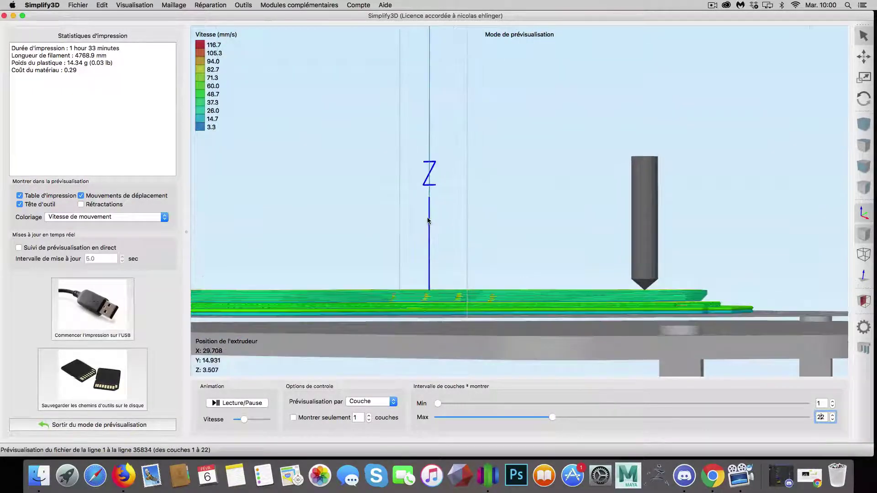
{"action": "scroll", "coordinate": [493, 258], "scroll_direction": "up", "scroll_amount": 5}
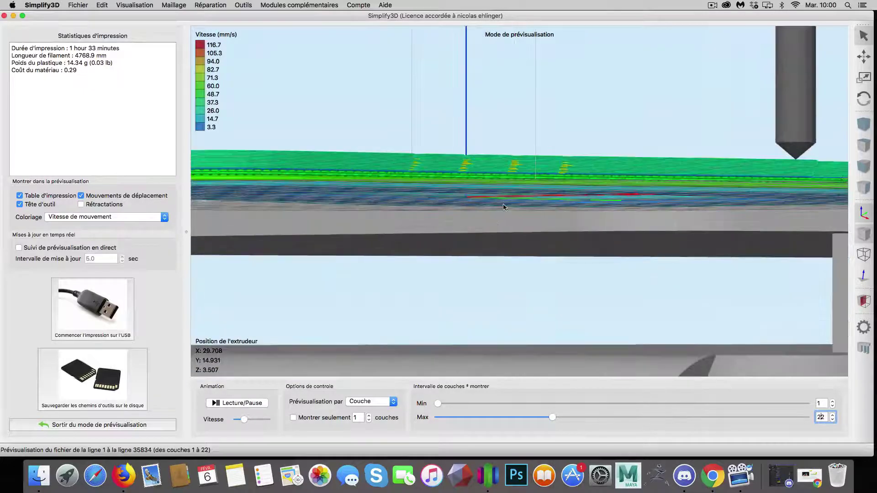
{"action": "left_click_drag", "start_coordinate": [503, 207], "coordinate": [581, 268]}
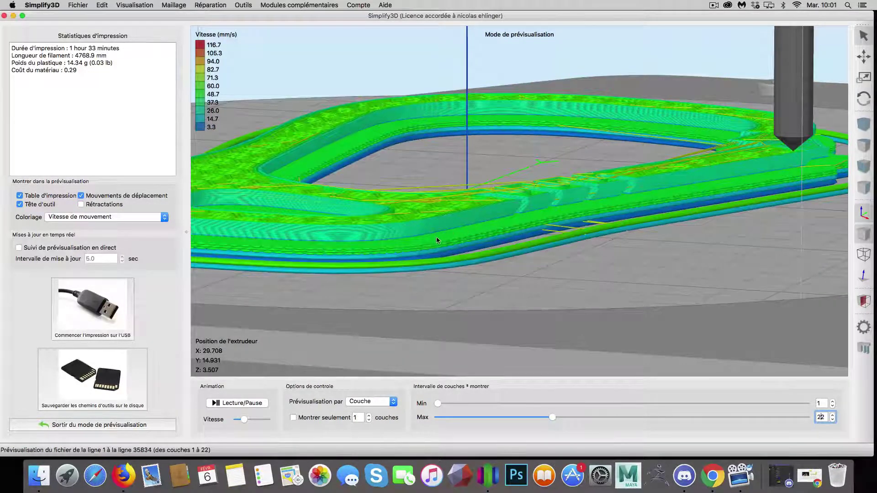
Leave the preview and increase the raft's offset from the part in Process1's settings
{"action": "left_click", "coordinate": [87, 427]}
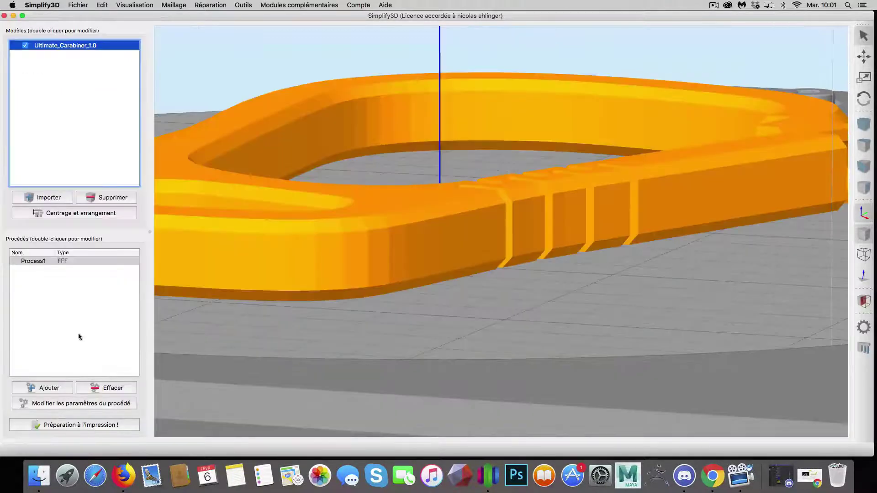
{"action": "double_click", "coordinate": [62, 259]}
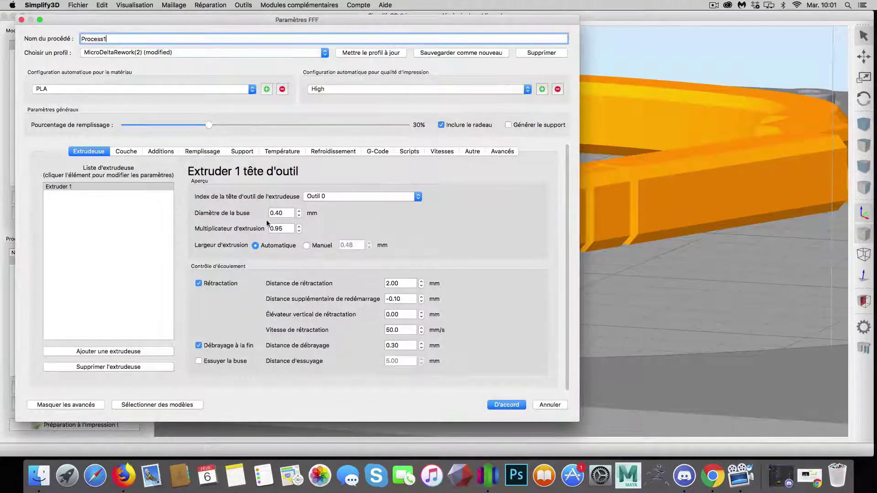
{"action": "left_click", "coordinate": [160, 151]}
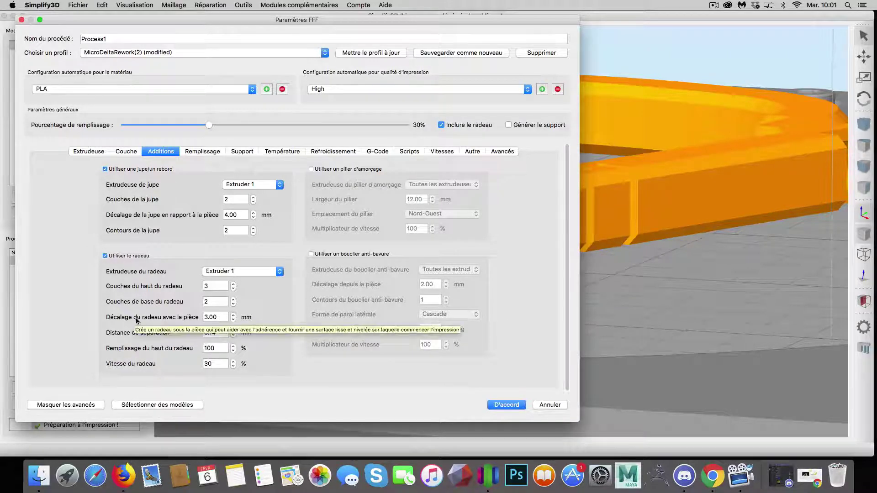
{"action": "left_click", "coordinate": [216, 318]}
{"action": "double_click", "coordinate": [217, 318]}
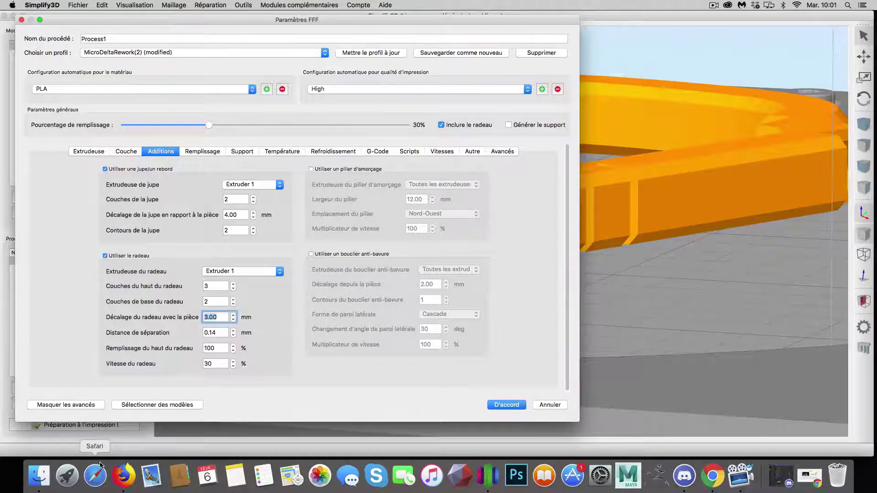
{"action": "key", "text": "Return"}
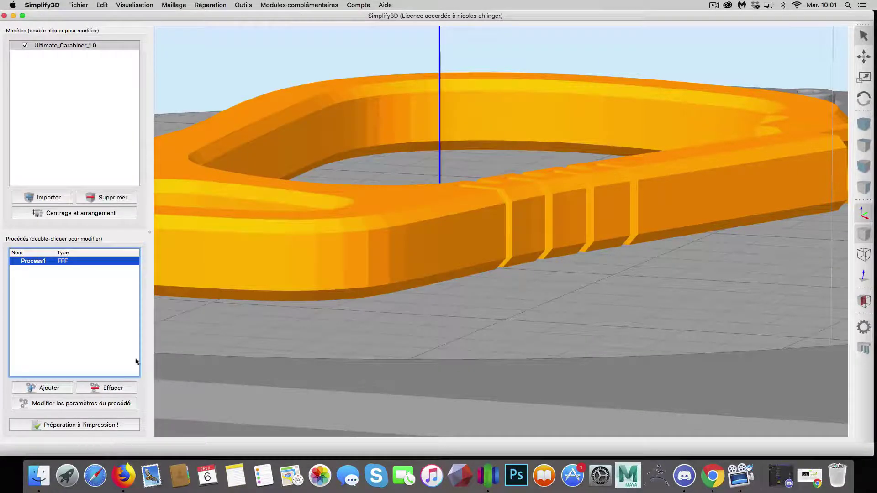
Slice the carabiner again and examine the raft around the part in the preview
{"action": "left_click", "coordinate": [102, 425]}
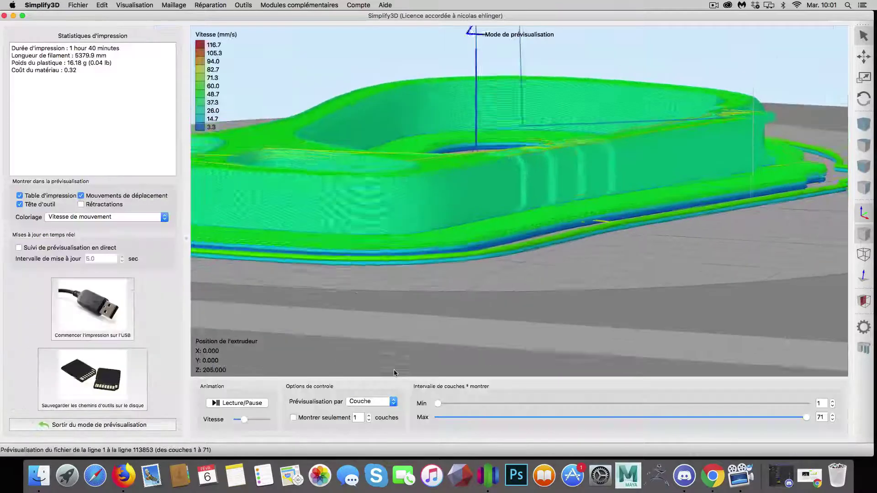
{"action": "scroll", "coordinate": [398, 342], "scroll_direction": "down", "scroll_amount": 10}
{"action": "left_click_drag", "start_coordinate": [488, 293], "coordinate": [433, 301]}
{"action": "scroll", "coordinate": [578, 205], "scroll_direction": "up", "scroll_amount": 3}
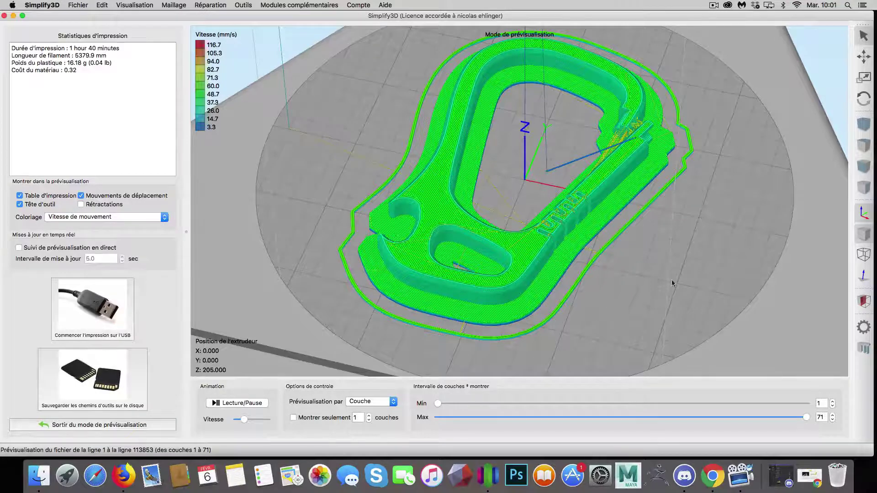
{"action": "mouse_move", "coordinate": [674, 281]}
{"action": "left_mouse_down"}
{"action": "mouse_move", "coordinate": [666, 324]}
{"action": "mouse_move", "coordinate": [675, 278]}
{"action": "left_mouse_up"}
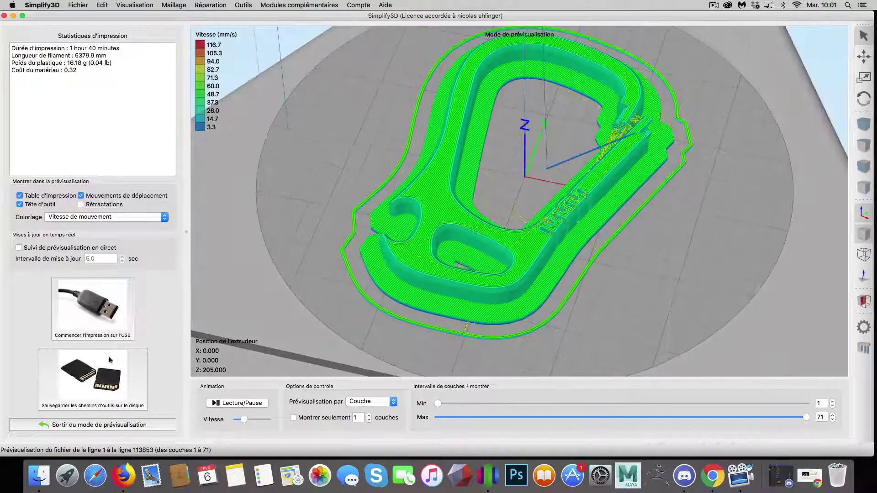
Leave the preview and set the raft's offset from the part to 8 mm in Process1's settings
{"action": "left_click", "coordinate": [120, 425]}
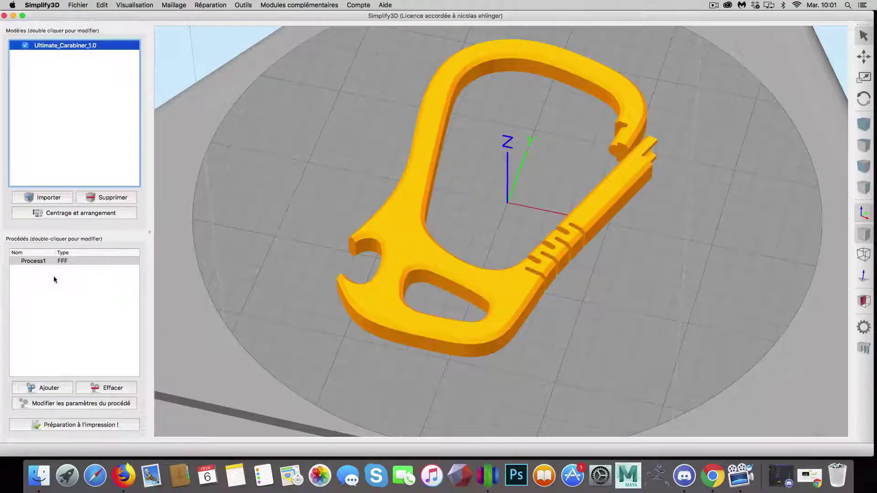
{"action": "double_click", "coordinate": [47, 260]}
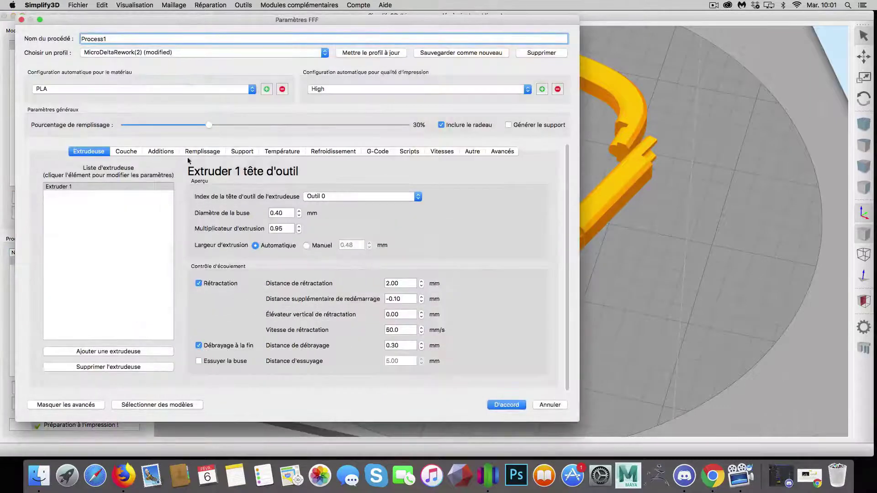
{"action": "left_click", "coordinate": [163, 151]}
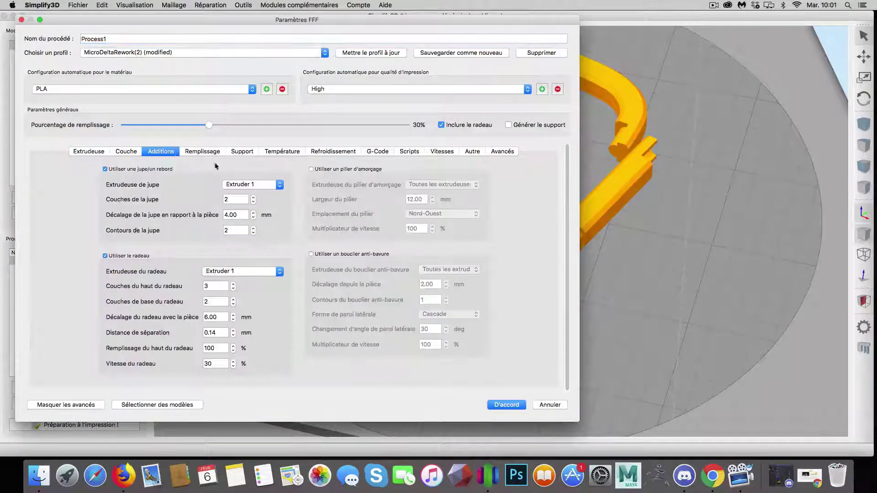
{"action": "double_click", "coordinate": [224, 319]}
{"action": "type", "text": "8"}
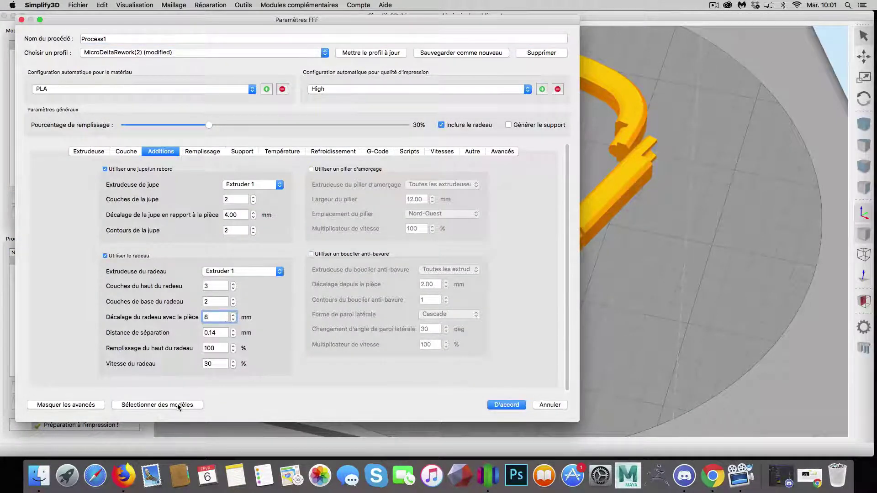
{"action": "key", "text": "Return"}
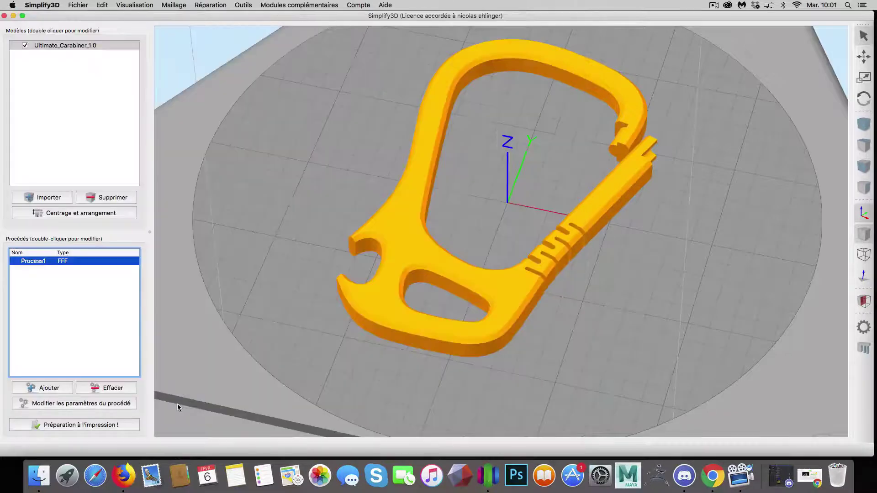
Slice the carabiner with the 8 mm raft offset and examine the raft's extent around the part
{"action": "left_click", "coordinate": [103, 426]}
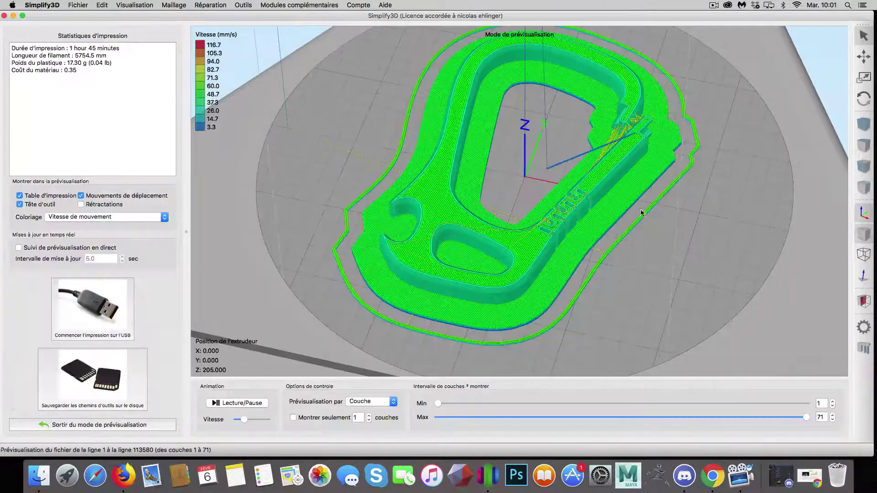
{"action": "scroll", "coordinate": [588, 284], "scroll_direction": "down", "scroll_amount": 5}
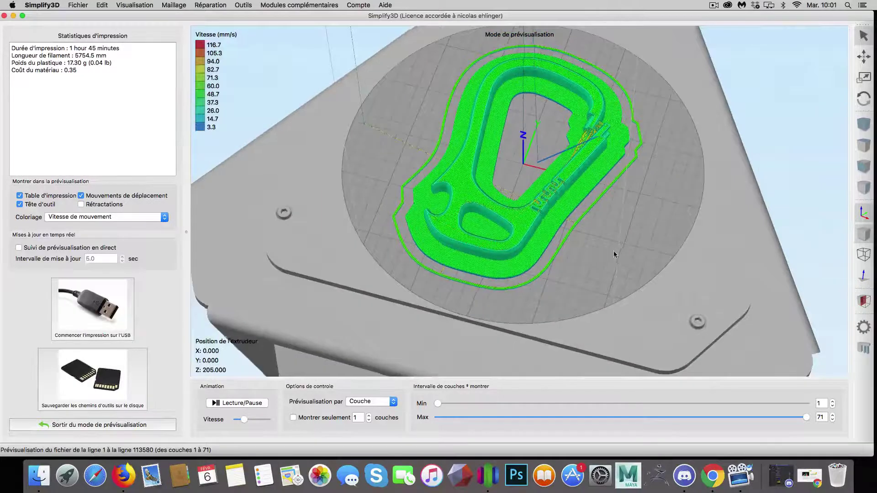
{"action": "left_click_drag", "start_coordinate": [613, 251], "coordinate": [602, 231]}
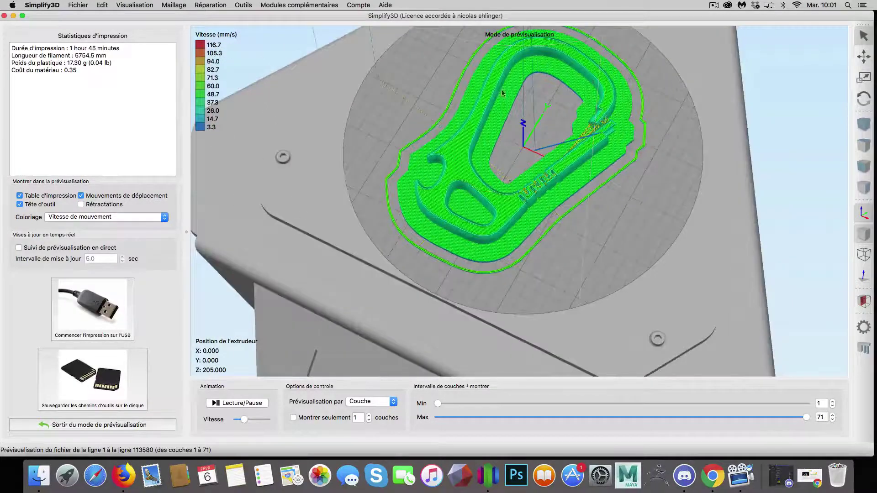
Limit the preview to layers 1 through 5 and examine the raft alone from several angles
{"action": "left_click_drag", "start_coordinate": [806, 417], "coordinate": [474, 417]}
{"action": "left_click", "coordinate": [831, 419]}
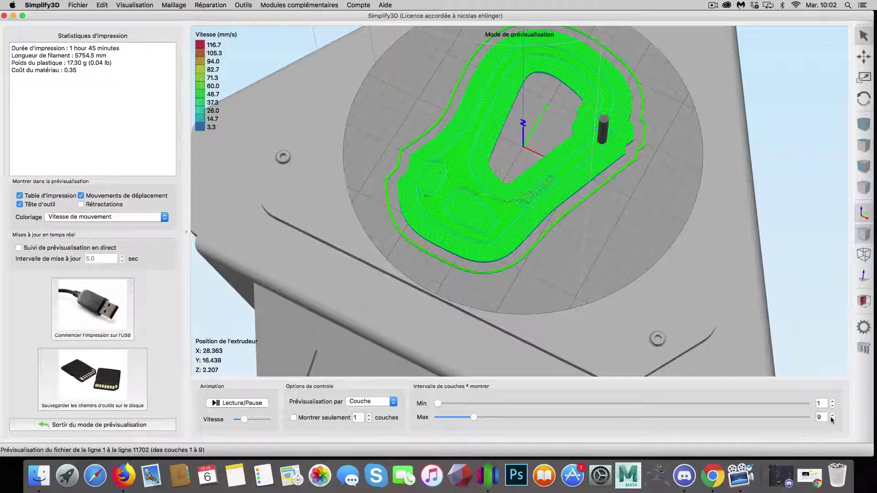
{"action": "left_click", "coordinate": [831, 419]}
{"action": "left_click", "coordinate": [831, 419]}
{"action": "left_click", "coordinate": [831, 419]}
{"action": "left_click", "coordinate": [831, 419]}
{"action": "left_click", "coordinate": [831, 414]}
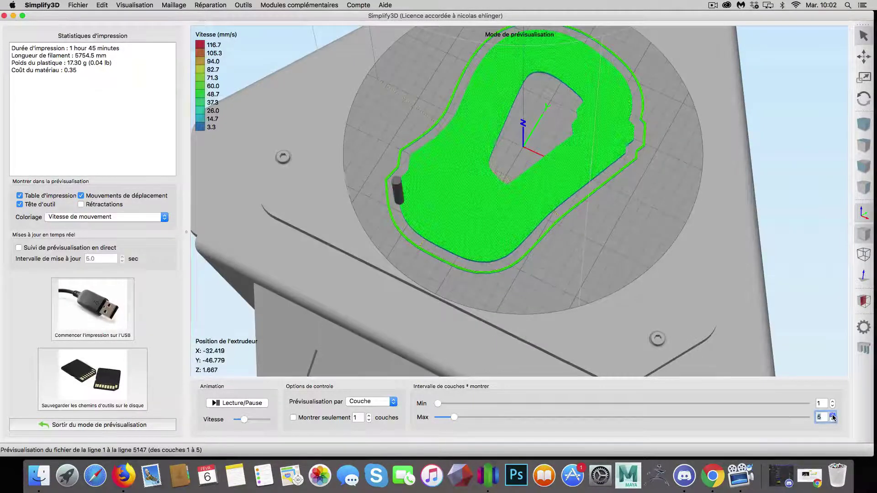
{"action": "left_click_drag", "start_coordinate": [649, 287], "coordinate": [562, 105]}
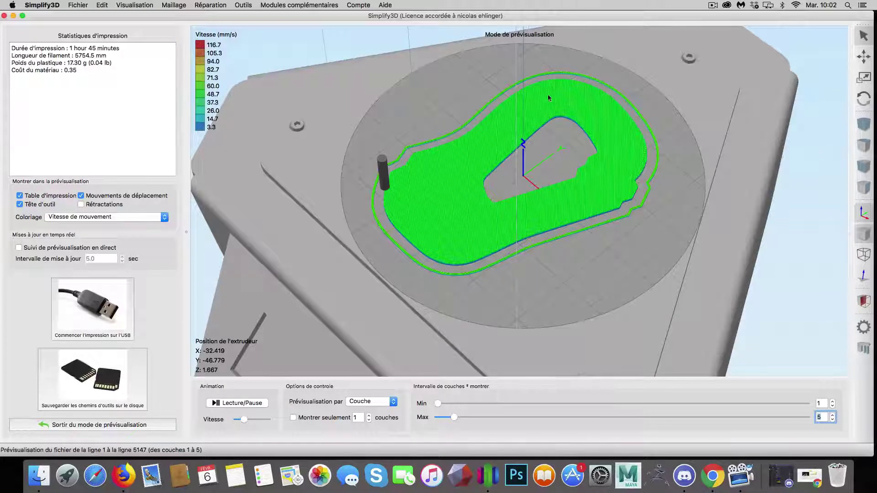
{"action": "left_click_drag", "start_coordinate": [512, 318], "coordinate": [541, 288]}
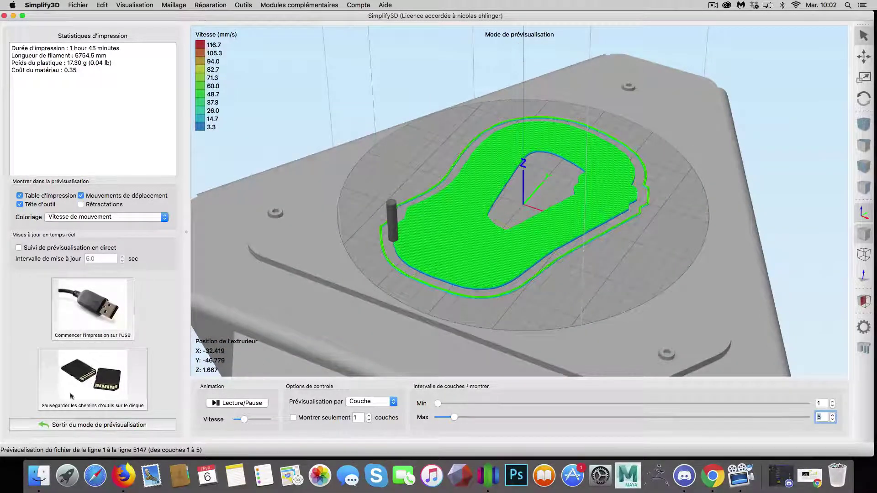
Leave the preview and set the raft's offset from the part to 1.5 mm in Process1's settings
{"action": "left_click", "coordinate": [107, 425]}
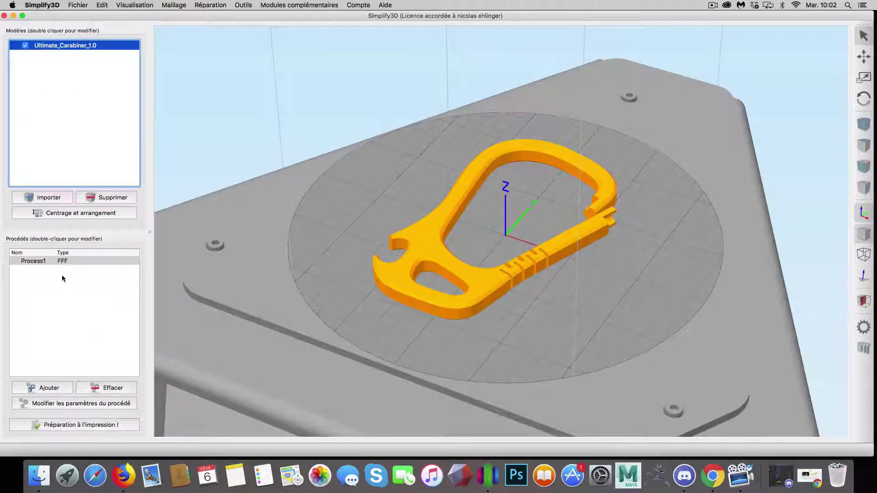
{"action": "double_click", "coordinate": [65, 259]}
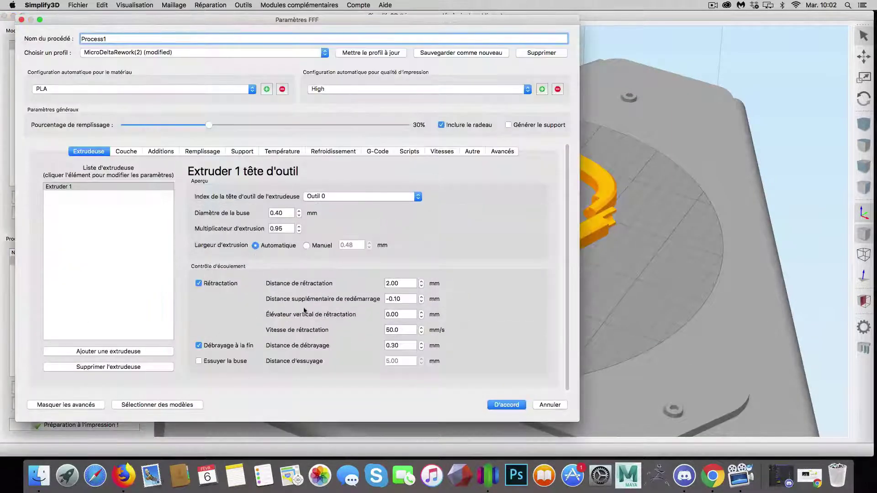
{"action": "left_click", "coordinate": [162, 153]}
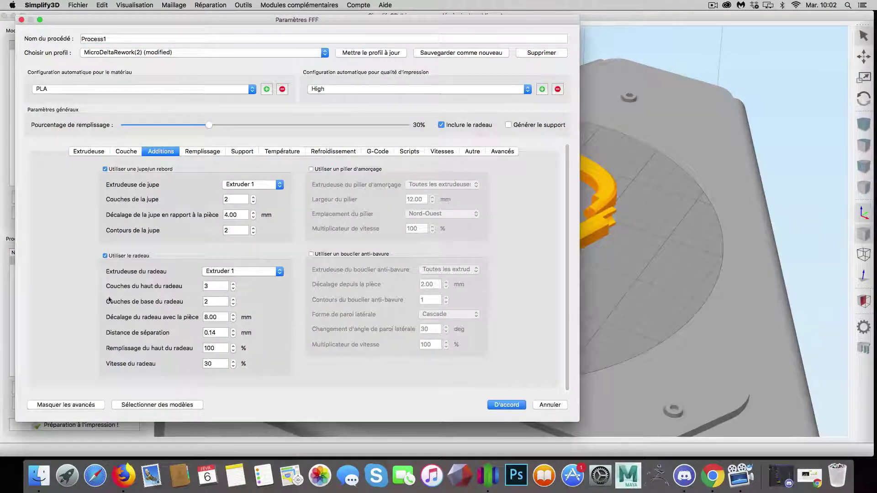
{"action": "left_click", "coordinate": [233, 319]}
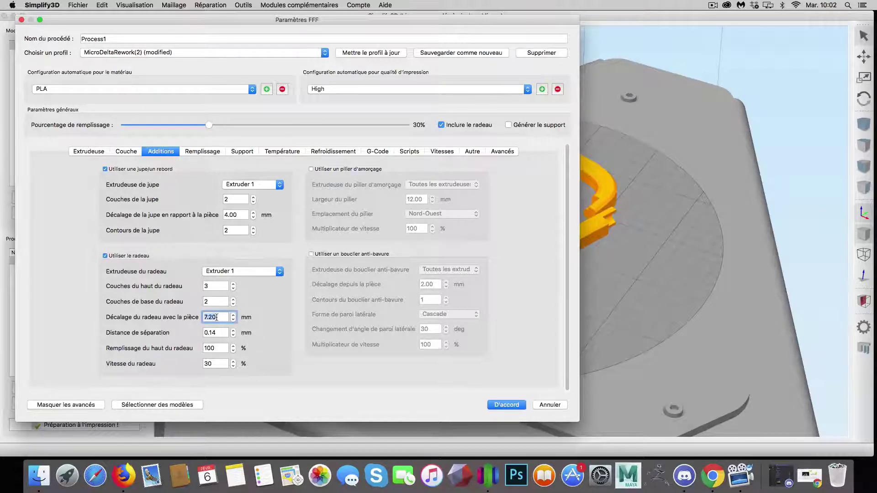
{"action": "left_click_drag", "start_coordinate": [216, 317], "coordinate": [203, 318]}
{"action": "type", "text": "1.5"}
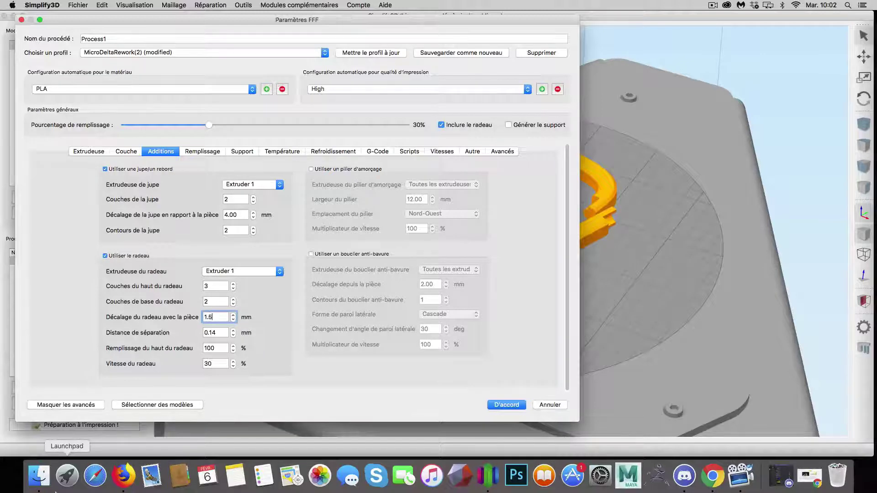
{"action": "key", "text": "Return"}
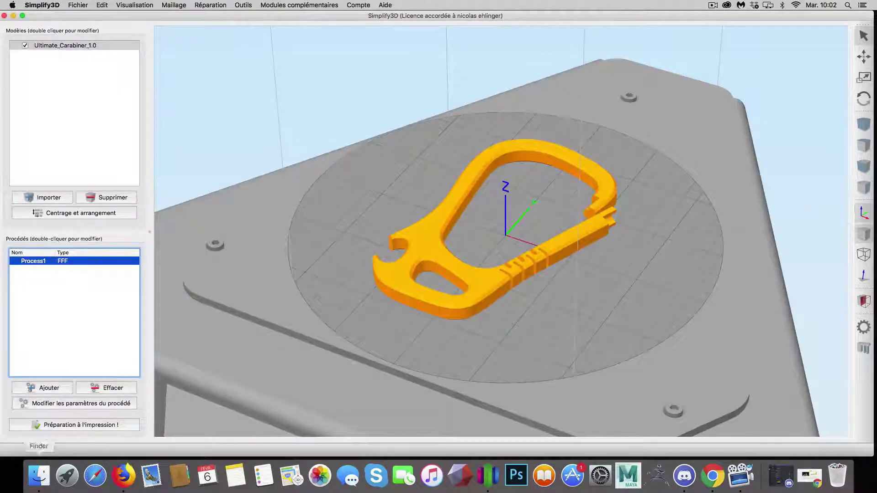
Slice the carabiner with the 1.5 mm raft offset and examine how closely the raft follows the part's outline
{"action": "left_click", "coordinate": [87, 425]}
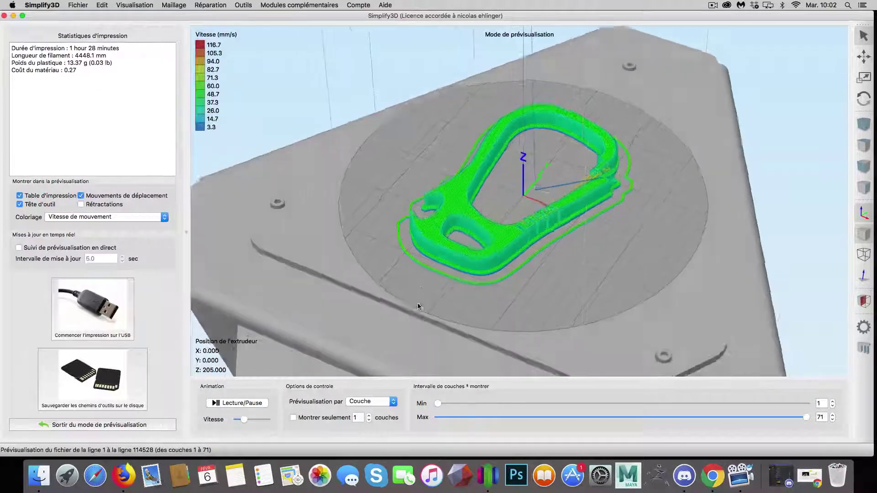
{"action": "left_click_drag", "start_coordinate": [419, 306], "coordinate": [426, 335]}
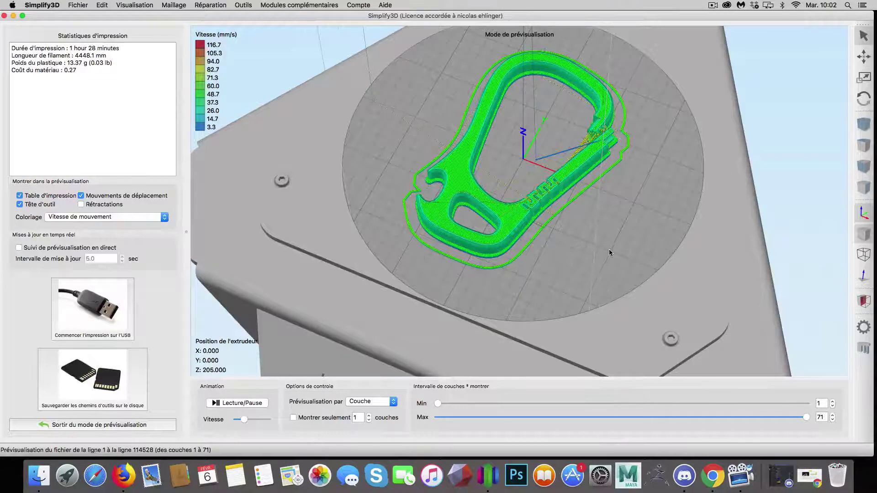
{"action": "left_click_drag", "start_coordinate": [610, 249], "coordinate": [507, 229]}
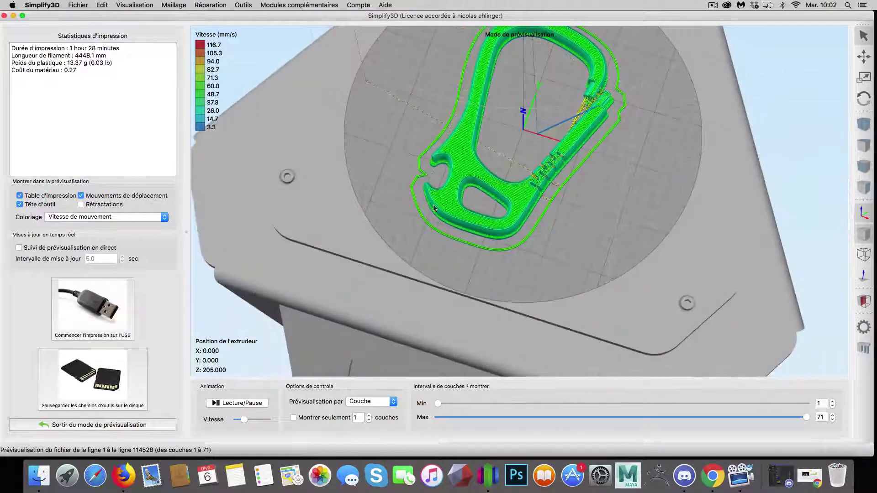
{"action": "left_click_drag", "start_coordinate": [550, 83], "coordinate": [661, 217]}
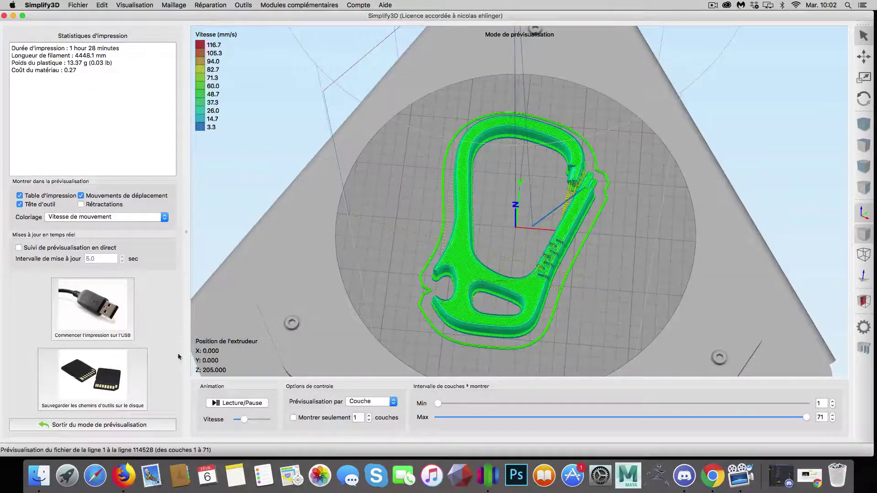
Leave the preview and set the raft's separation distance to 1 mm in Process1's settings
{"action": "left_click", "coordinate": [98, 424]}
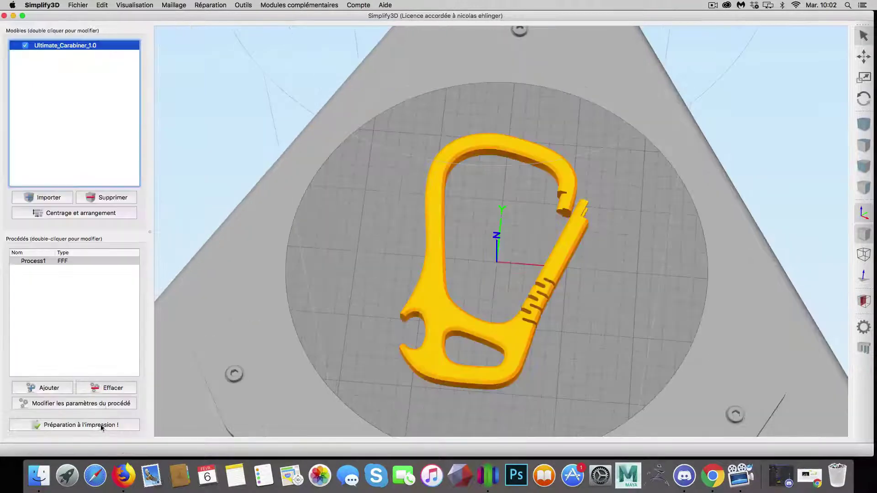
{"action": "double_click", "coordinate": [53, 262]}
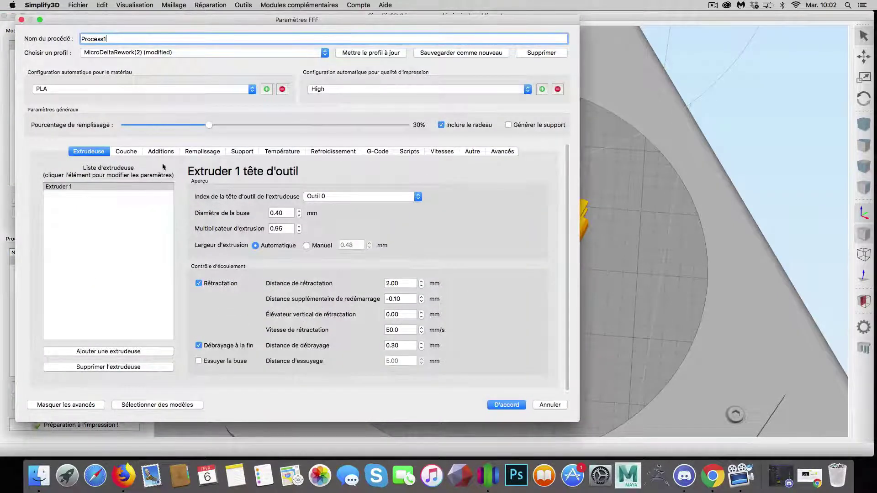
{"action": "left_click", "coordinate": [162, 152]}
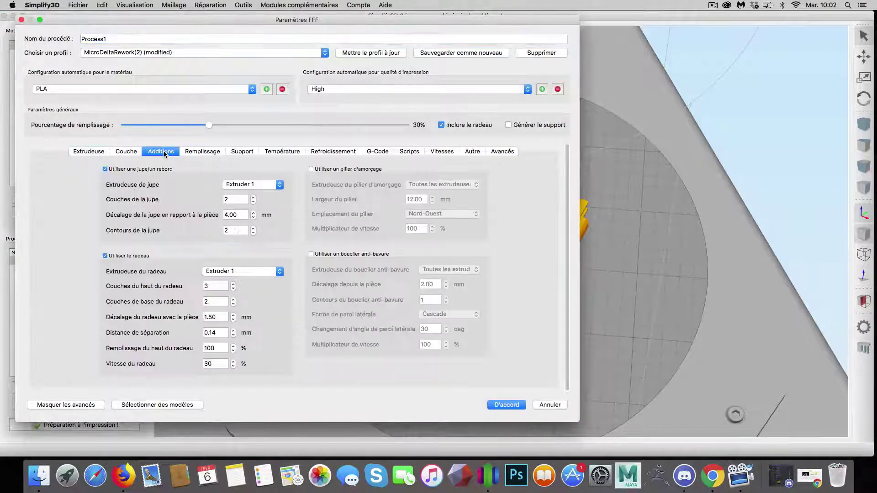
{"action": "left_click", "coordinate": [217, 332]}
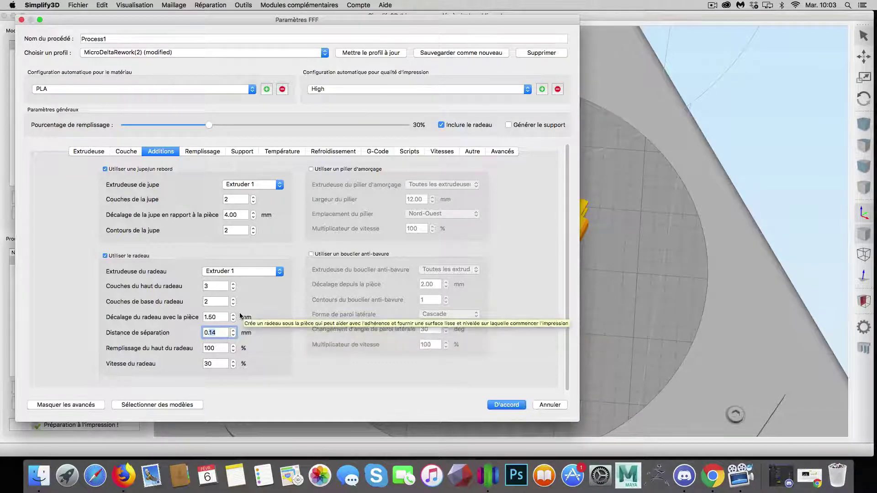
{"action": "left_click", "coordinate": [222, 334]}
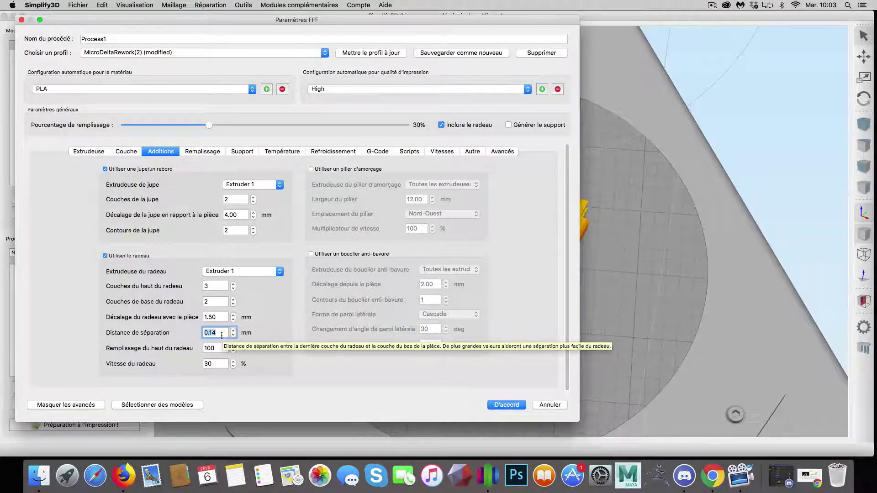
{"action": "type", "text": "1"}
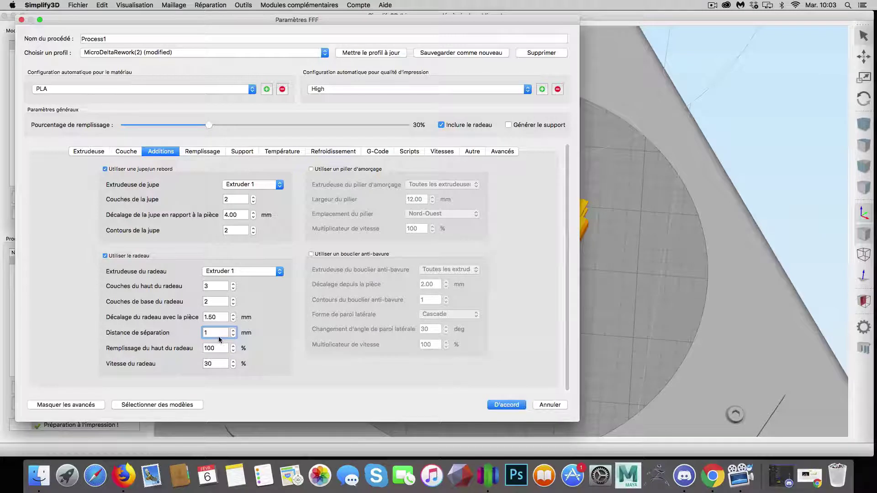
{"action": "key", "text": "Return"}
Slice the carabiner with the 1 mm separation distance and examine the gap between raft and part up close from the side
{"action": "left_click", "coordinate": [78, 425]}
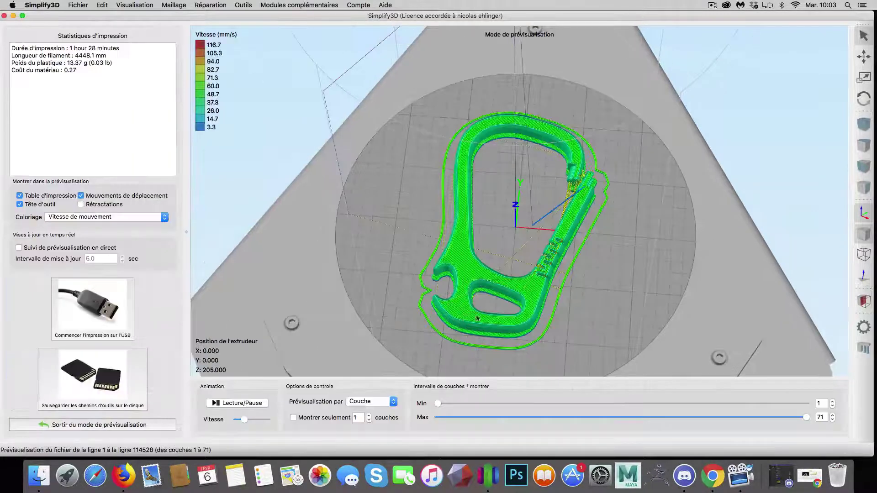
{"action": "left_click_drag", "start_coordinate": [573, 306], "coordinate": [519, 153]}
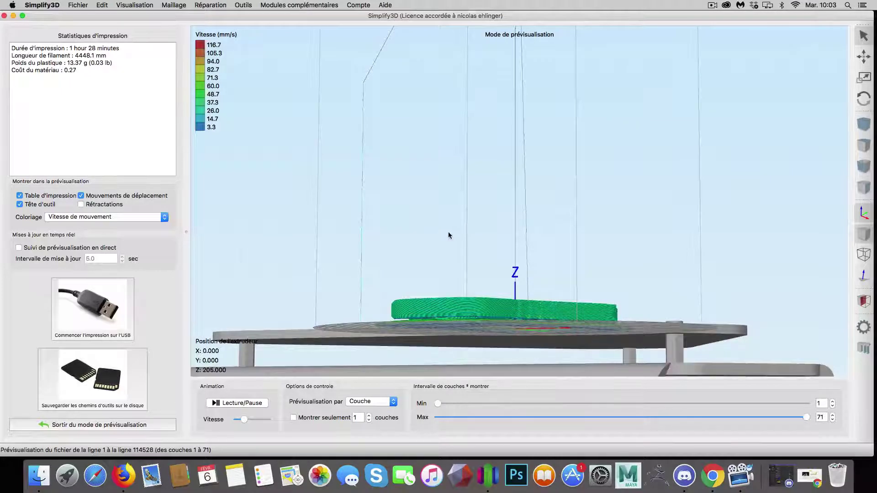
{"action": "scroll", "coordinate": [448, 235], "scroll_direction": "up", "scroll_amount": 5}
{"action": "left_click_drag", "start_coordinate": [465, 266], "coordinate": [486, 332]}
{"action": "right_click_drag", "start_coordinate": [486, 332], "coordinate": [485, 204]}
{"action": "scroll", "coordinate": [504, 242], "scroll_direction": "up", "scroll_amount": 3}
{"action": "left_click_drag", "start_coordinate": [535, 265], "coordinate": [640, 200]}
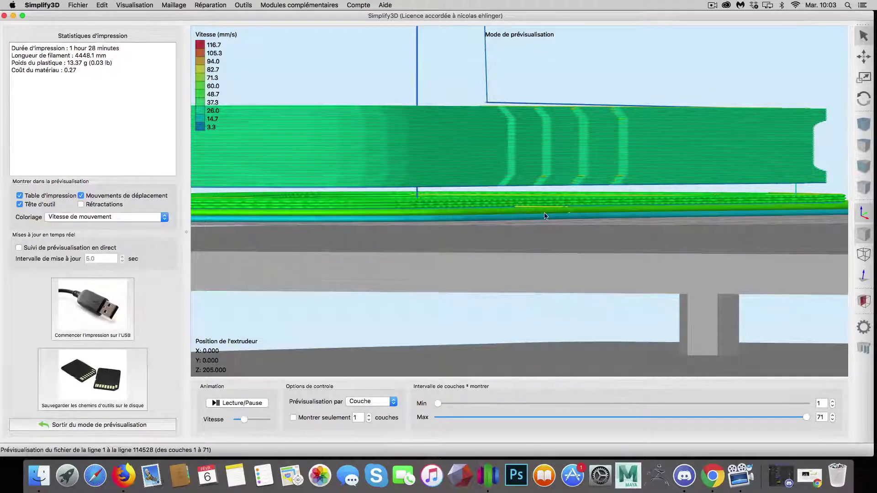
{"action": "left_click_drag", "start_coordinate": [521, 206], "coordinate": [525, 200]}
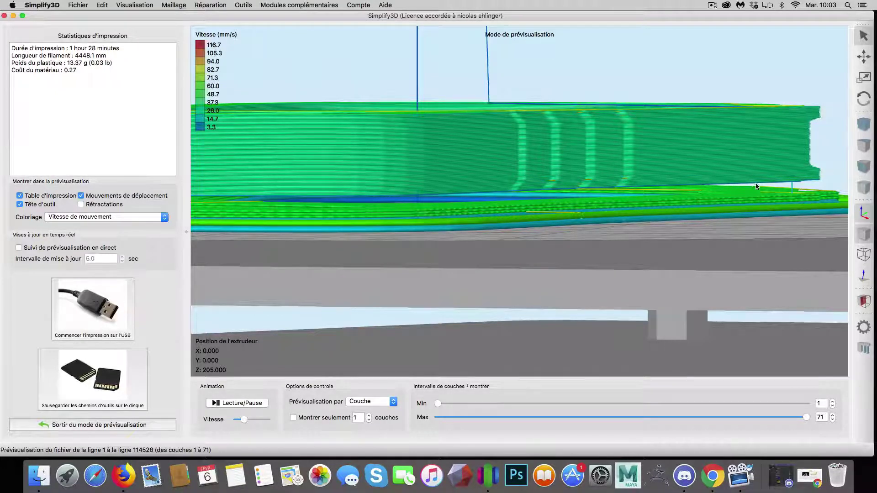
{"action": "left_click_drag", "start_coordinate": [775, 208], "coordinate": [788, 192]}
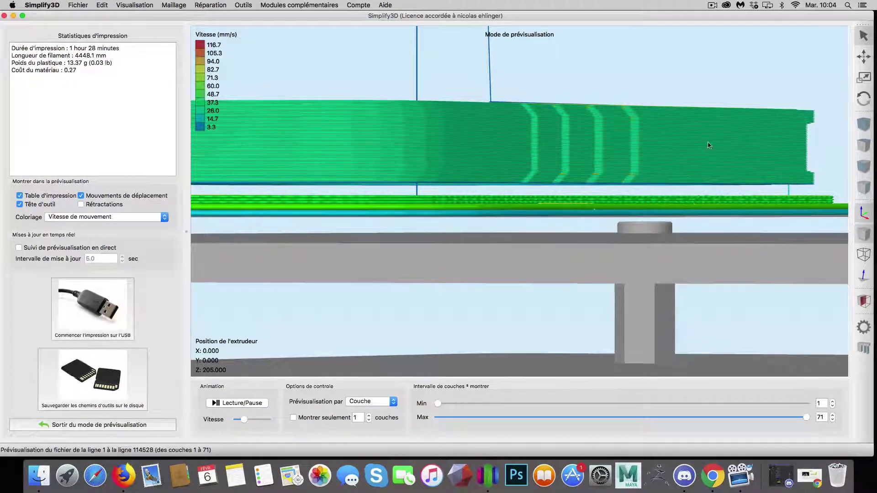
{"action": "left_click_drag", "start_coordinate": [650, 211], "coordinate": [619, 220]}
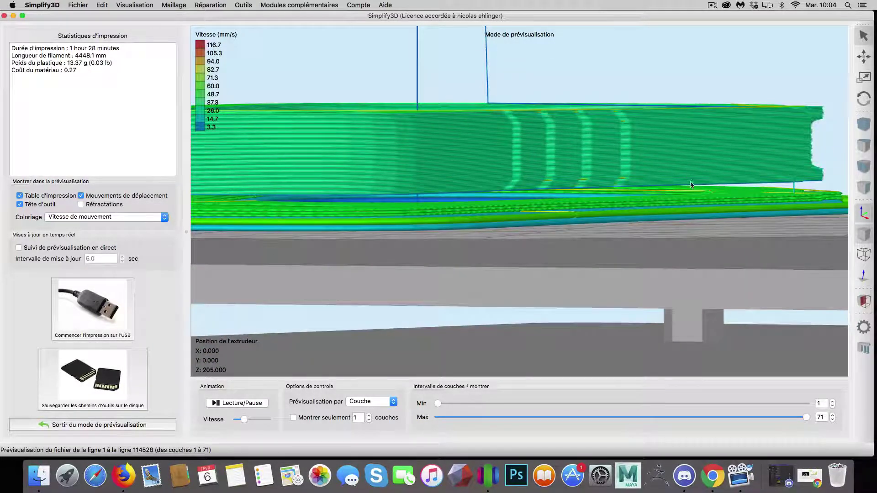
{"action": "left_click_drag", "start_coordinate": [704, 187], "coordinate": [732, 202]}
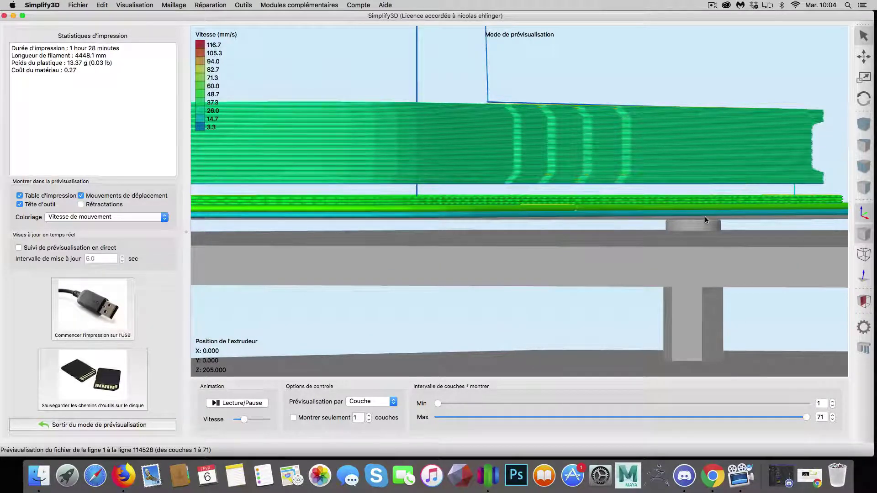
Examine the 1 mm separation between the raft and the carabiner from low and raised angles, both close up and from farther away
{"action": "left_click_drag", "start_coordinate": [705, 217], "coordinate": [708, 223]}
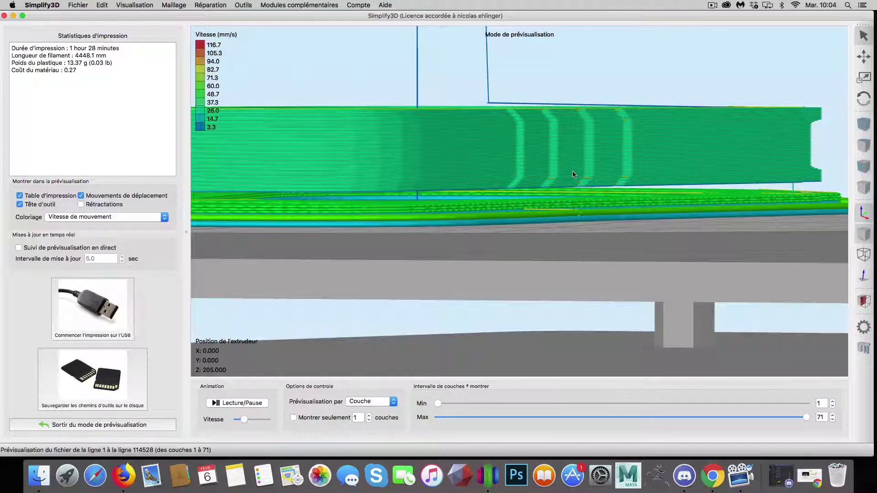
{"action": "scroll", "coordinate": [603, 239], "scroll_direction": "down", "scroll_amount": 3}
{"action": "left_click_drag", "start_coordinate": [604, 241], "coordinate": [565, 257]}
{"action": "scroll", "coordinate": [656, 221], "scroll_direction": "up", "scroll_amount": 3}
{"action": "scroll", "coordinate": [640, 218], "scroll_direction": "up", "scroll_amount": 4}
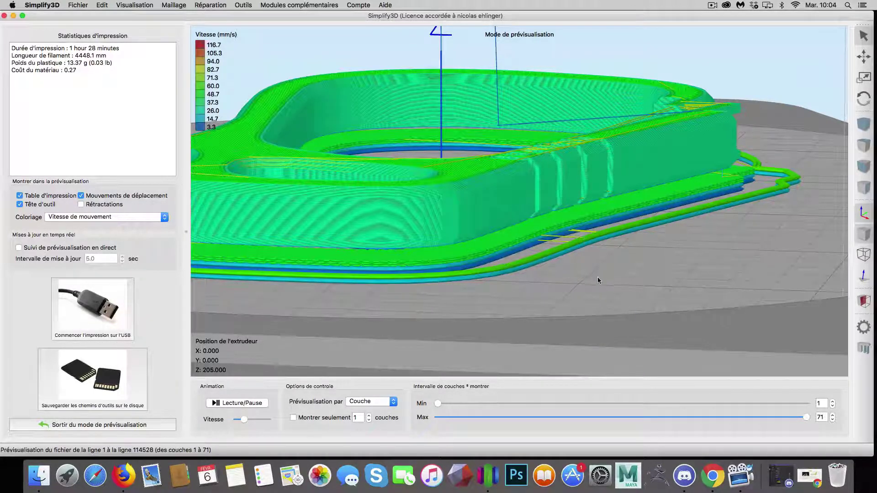
{"action": "scroll", "coordinate": [599, 280], "scroll_direction": "down", "scroll_amount": 5}
{"action": "left_click_drag", "start_coordinate": [599, 281], "coordinate": [639, 249]}
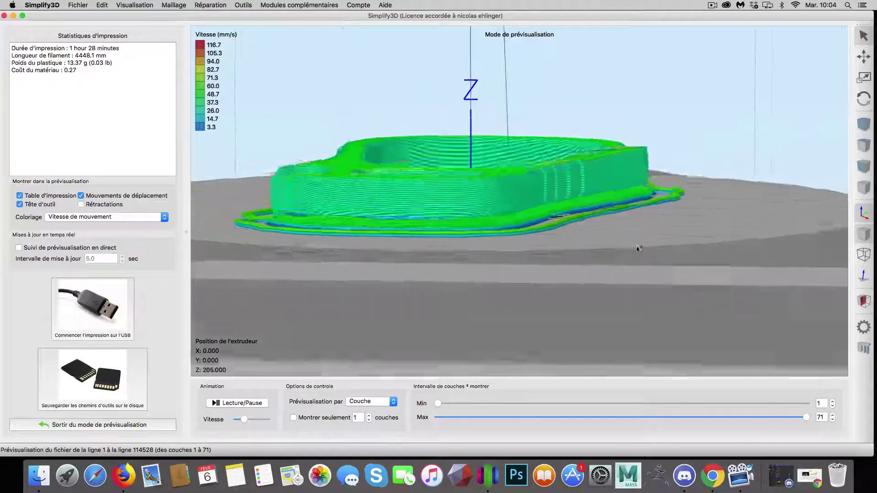
{"action": "scroll", "coordinate": [638, 249], "scroll_direction": "up", "scroll_amount": 6}
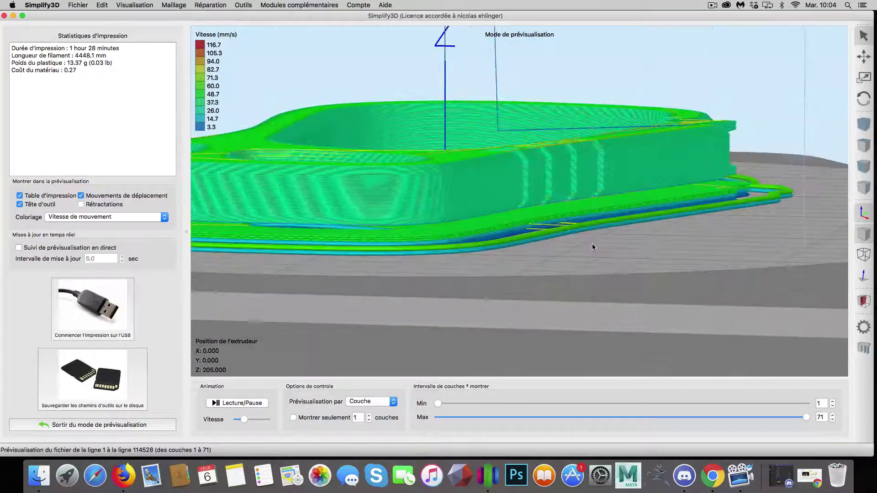
{"action": "scroll", "coordinate": [592, 246], "scroll_direction": "down", "scroll_amount": 2}
Leave the preview and set the raft's separation distance to 0.3 mm in Process1's settings
{"action": "left_click", "coordinate": [116, 424]}
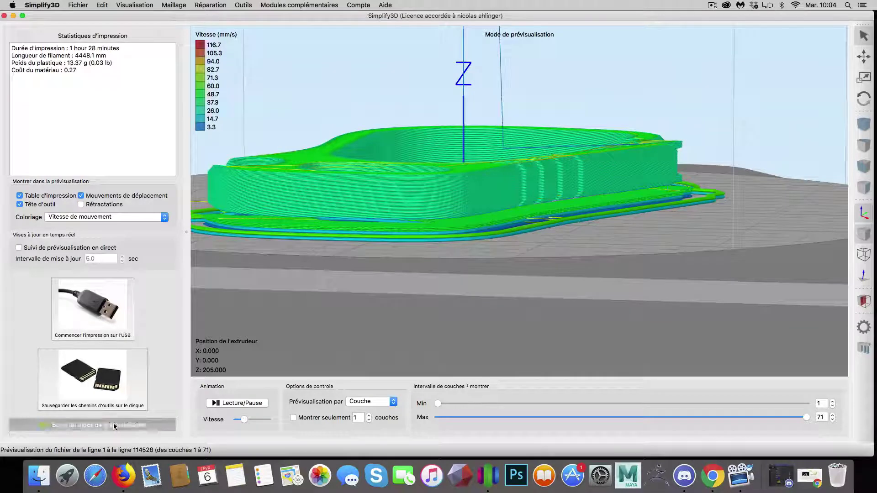
{"action": "left_click", "coordinate": [64, 261]}
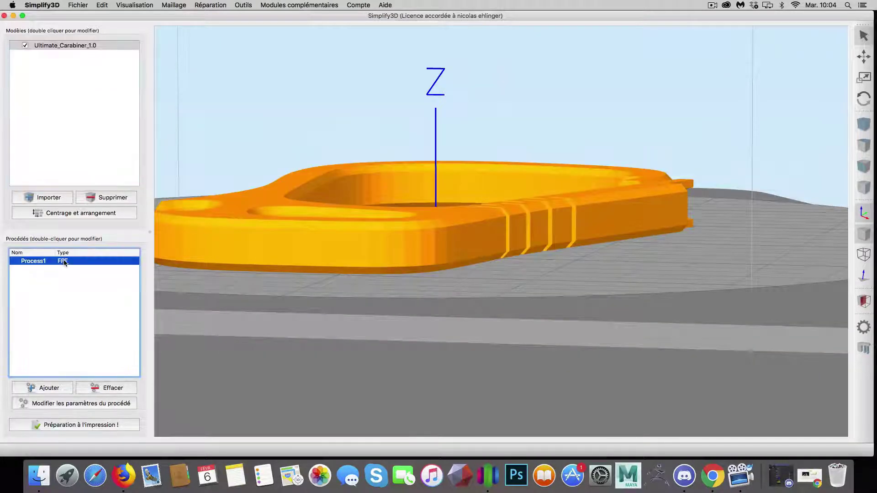
{"action": "double_click", "coordinate": [64, 262]}
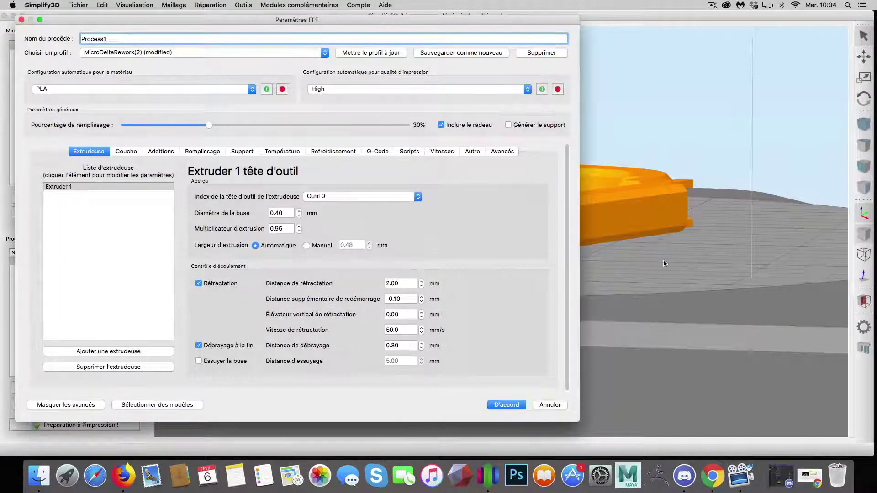
{"action": "left_click", "coordinate": [161, 151]}
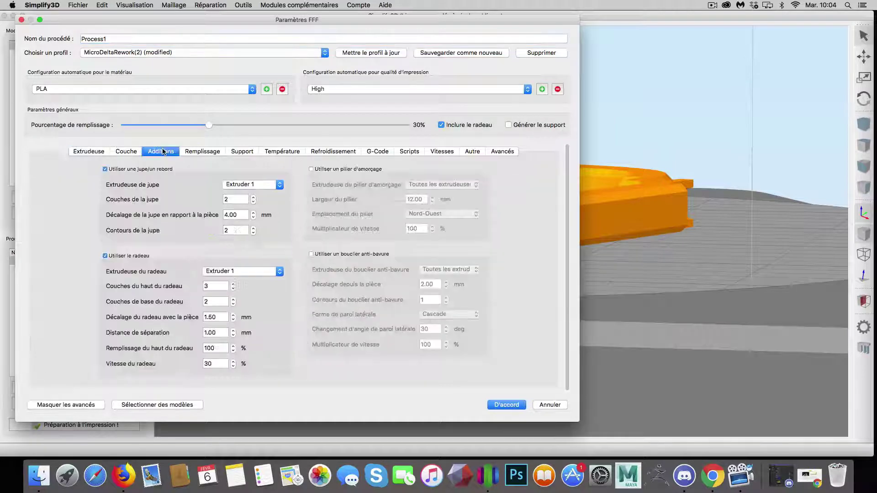
{"action": "double_click", "coordinate": [217, 334]}
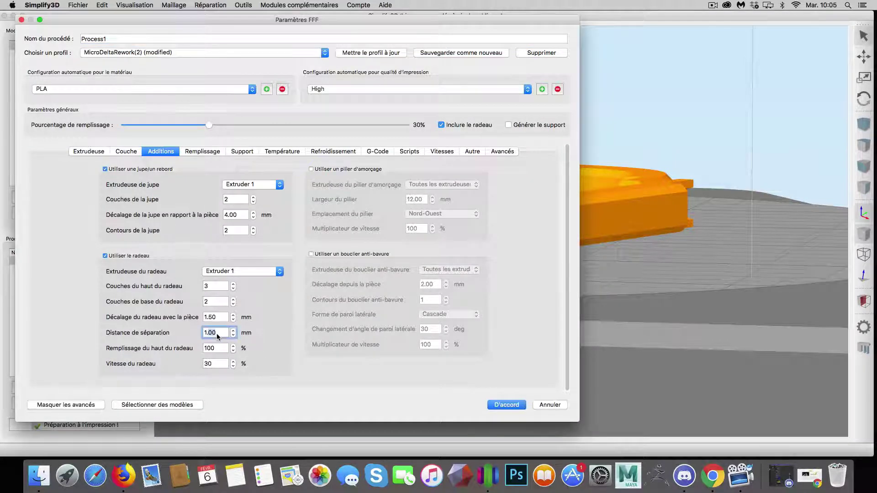
{"action": "double_click", "coordinate": [217, 334]}
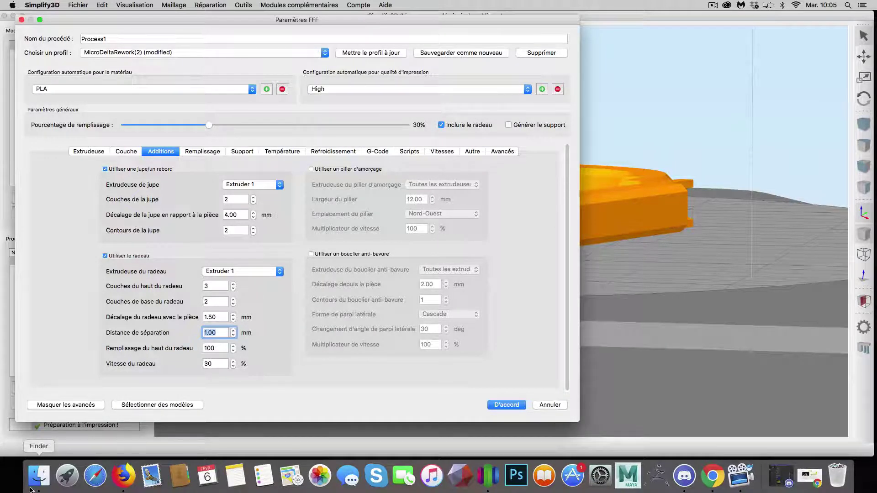
{"action": "type", "text": ".3"}
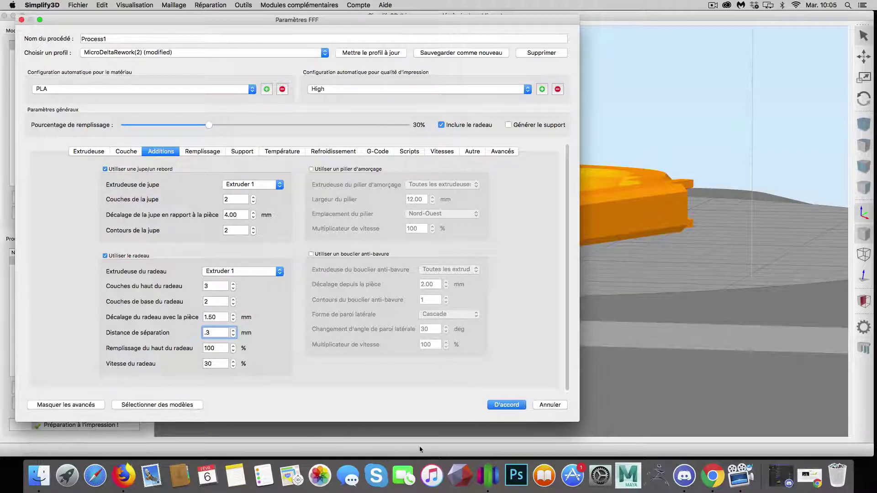
{"action": "left_click", "coordinate": [504, 405]}
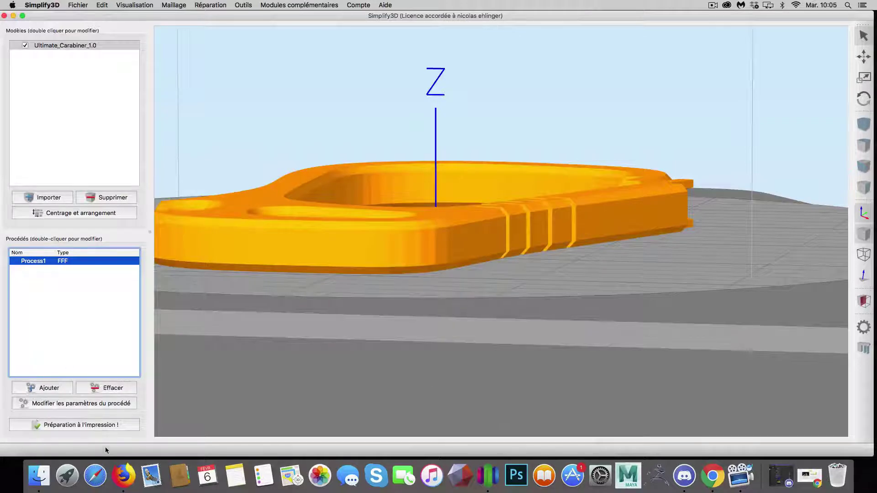
Slice the carabiner with the 0.3 mm separation distance and examine the gap between raft and part from the side and from above
{"action": "left_click", "coordinate": [103, 425]}
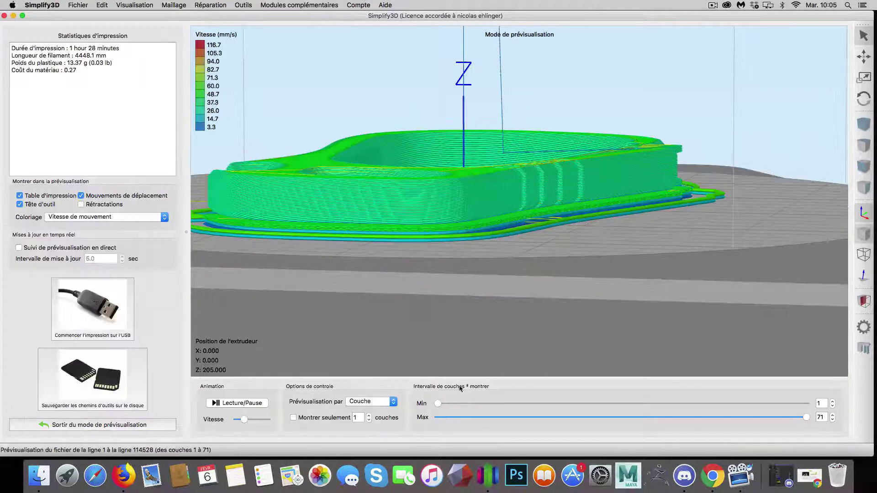
{"action": "scroll", "coordinate": [525, 320], "scroll_direction": "up", "scroll_amount": 10}
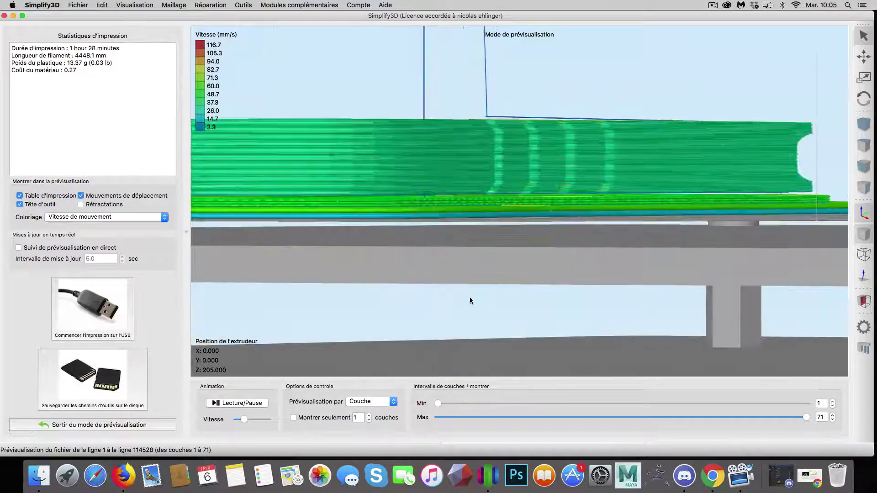
{"action": "scroll", "coordinate": [467, 301], "scroll_direction": "up", "scroll_amount": 5}
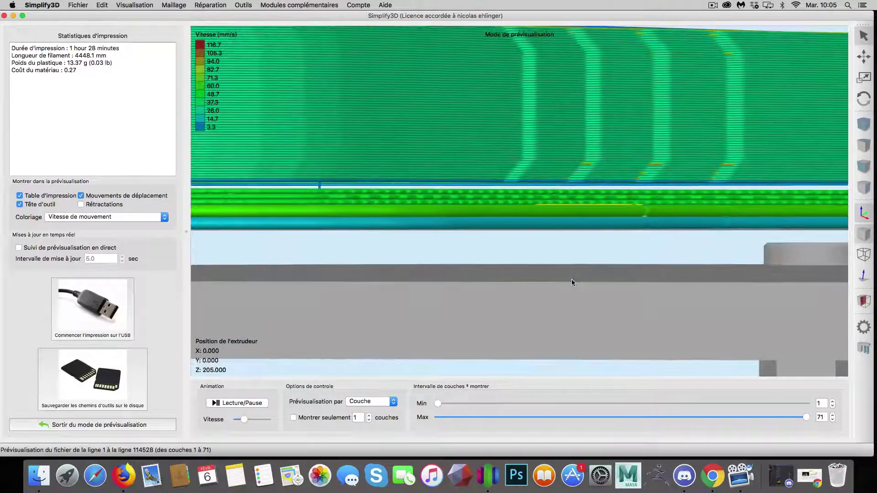
{"action": "scroll", "coordinate": [576, 283], "scroll_direction": "up", "scroll_amount": 5}
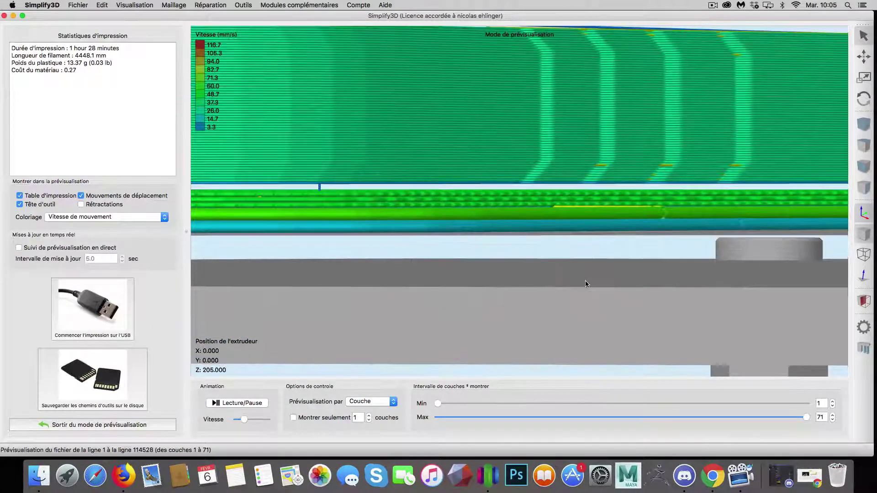
{"action": "scroll", "coordinate": [471, 270], "scroll_direction": "down", "scroll_amount": 5}
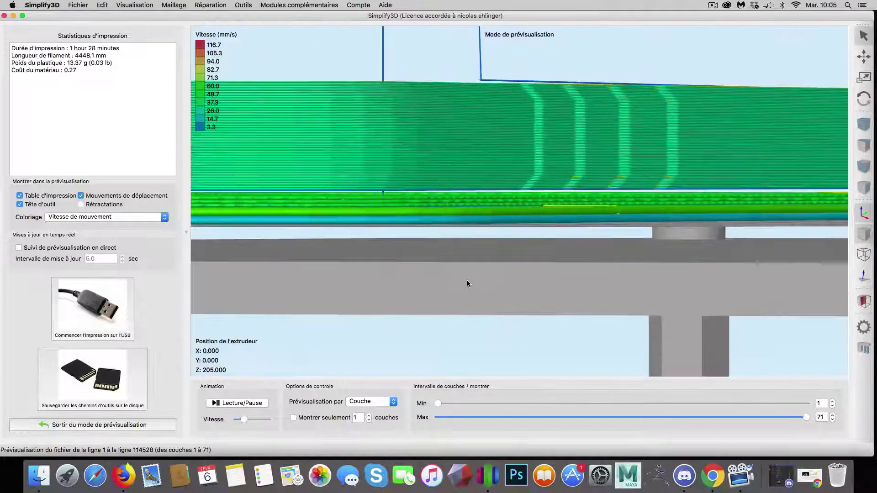
{"action": "scroll", "coordinate": [465, 280], "scroll_direction": "down", "scroll_amount": 3}
{"action": "left_click_drag", "start_coordinate": [582, 229], "coordinate": [528, 296]}
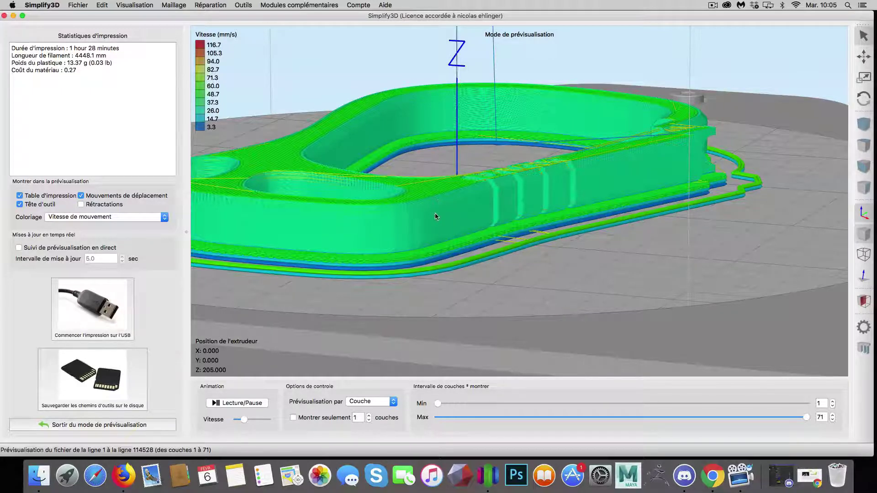
{"action": "left_click_drag", "start_coordinate": [459, 244], "coordinate": [551, 210]}
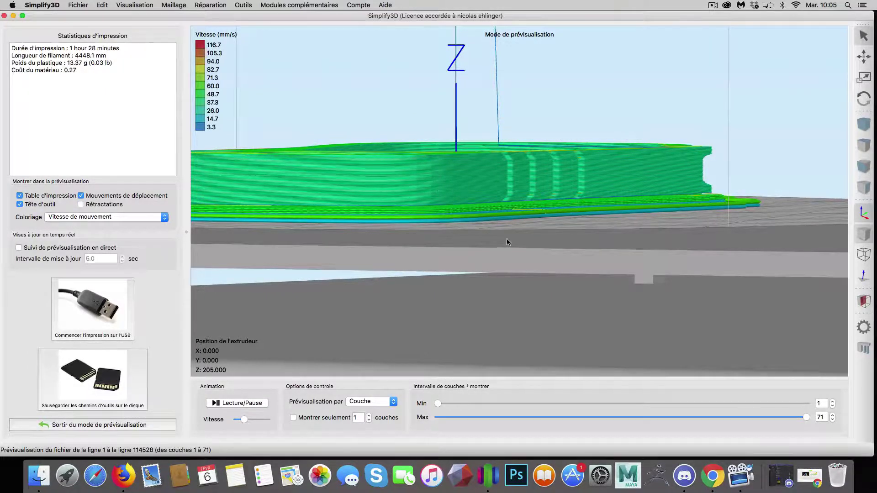
{"action": "left_click_drag", "start_coordinate": [506, 239], "coordinate": [469, 339]}
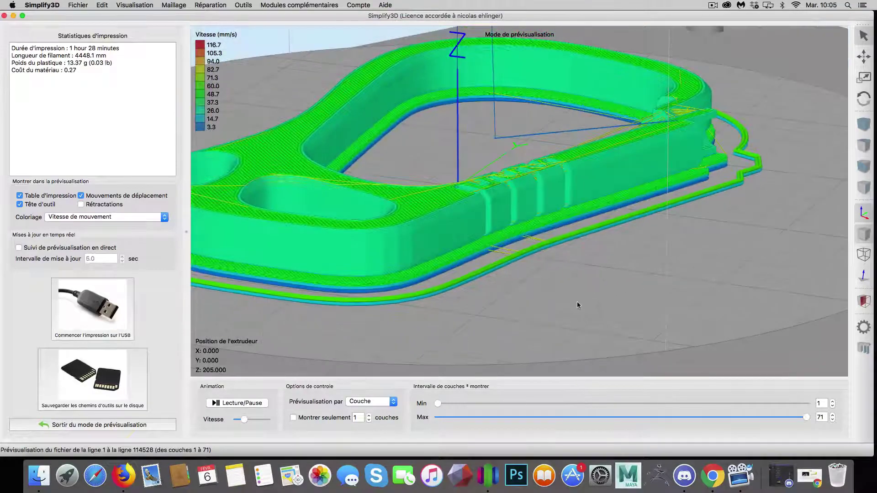
{"action": "left_click_drag", "start_coordinate": [577, 302], "coordinate": [662, 279]}
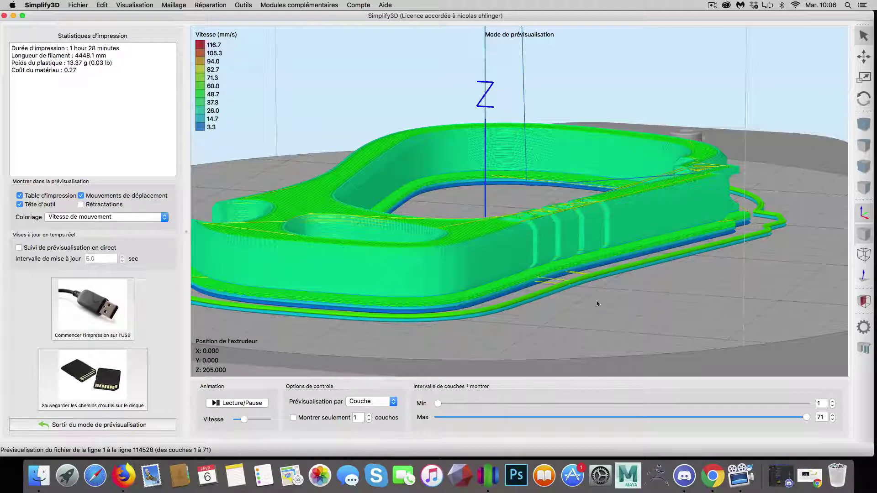
{"action": "left_click_drag", "start_coordinate": [596, 303], "coordinate": [446, 264]}
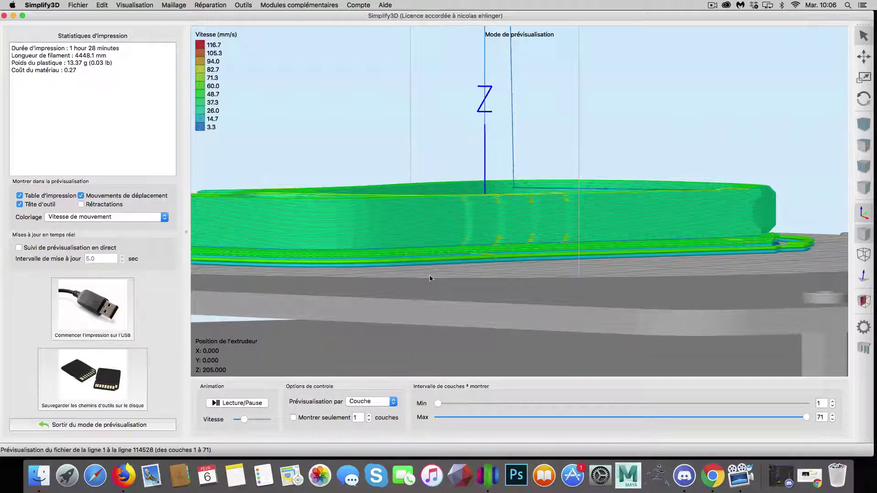
{"action": "left_click", "coordinate": [89, 425]}
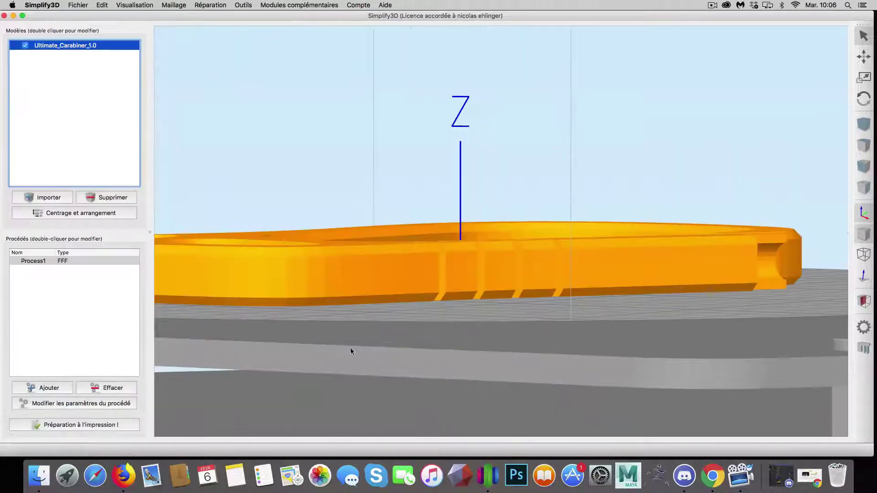
{"action": "left_click_drag", "start_coordinate": [338, 333], "coordinate": [610, 320]}
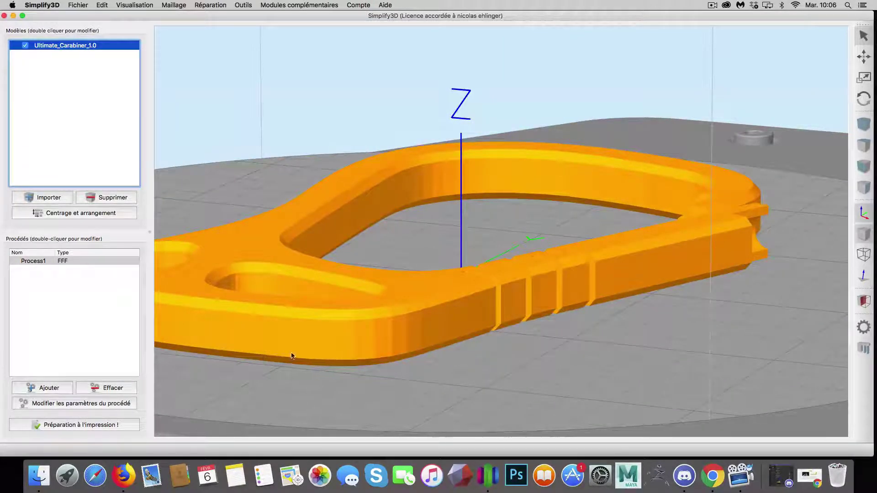
{"action": "left_click", "coordinate": [79, 425]}
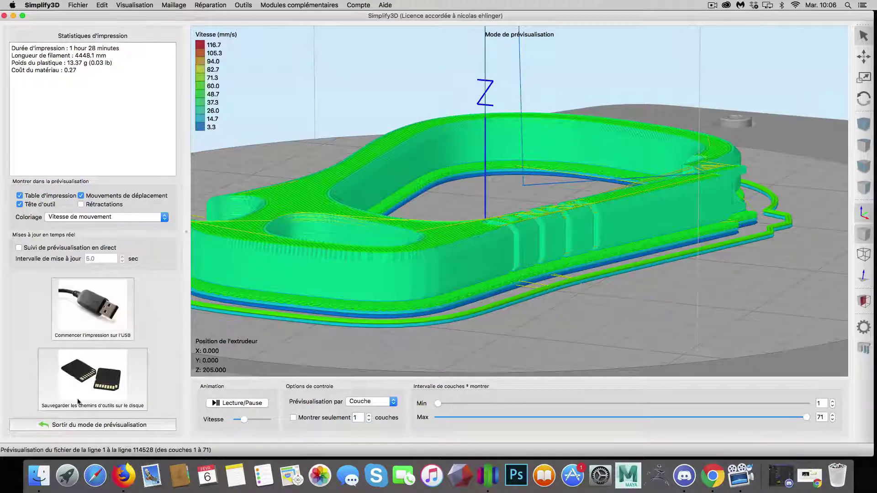
Leave the preview and set the infill of the raft's top layers to 30% in Process1's settings
{"action": "left_click", "coordinate": [83, 424]}
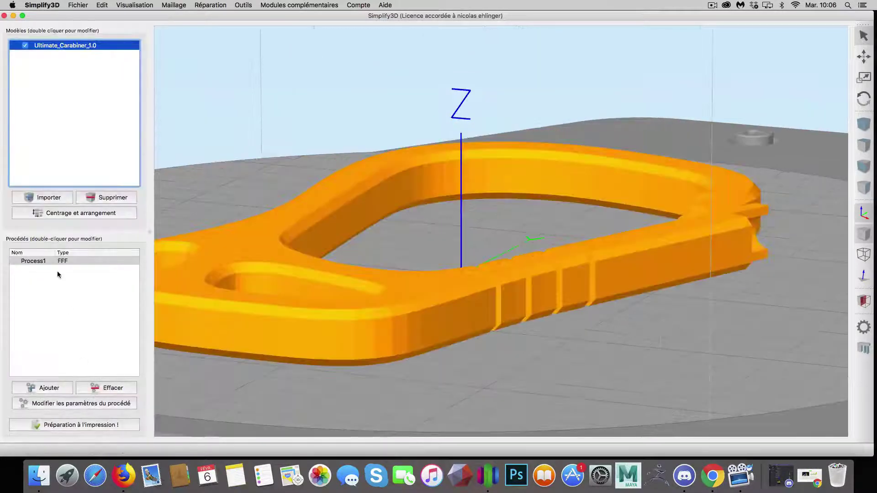
{"action": "double_click", "coordinate": [55, 260]}
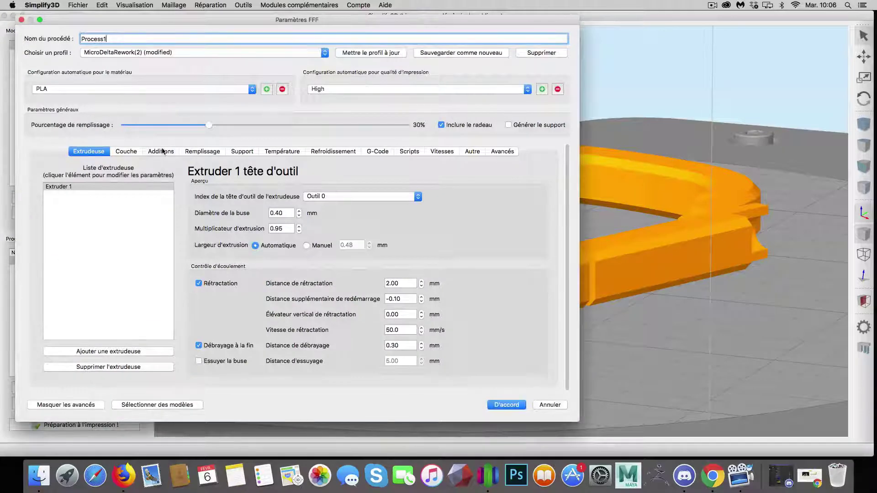
{"action": "left_click", "coordinate": [162, 151]}
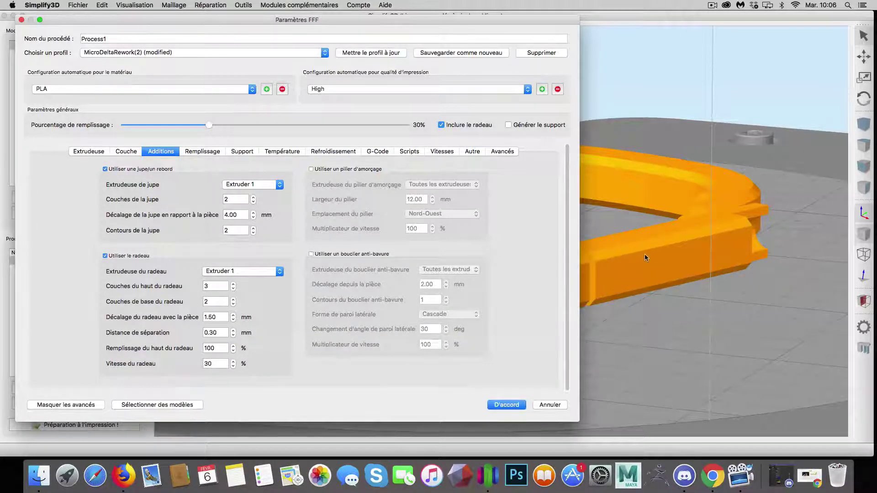
{"action": "left_click_drag", "start_coordinate": [475, 21], "coordinate": [386, 20]}
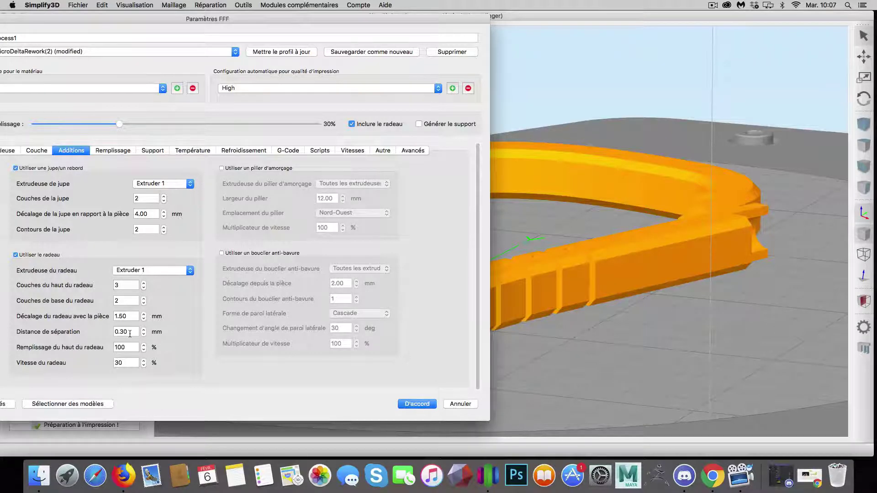
{"action": "mouse_move", "coordinate": [130, 334]}
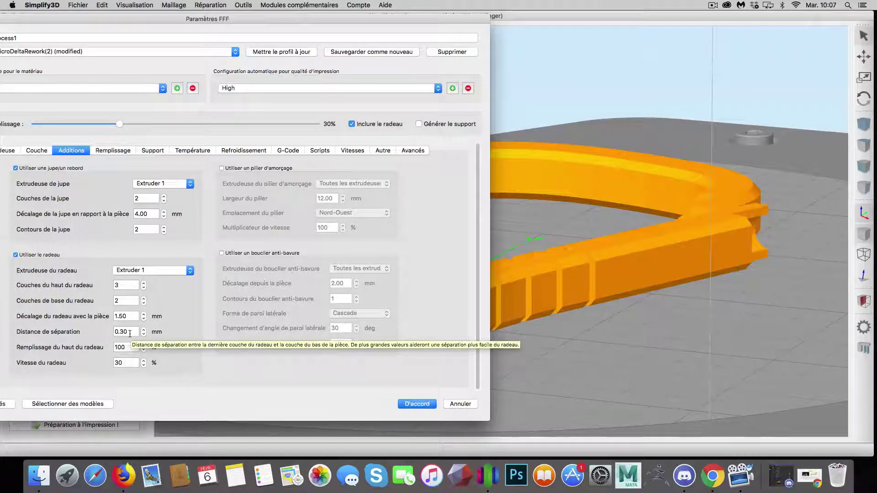
{"action": "mouse_move", "coordinate": [131, 352]}
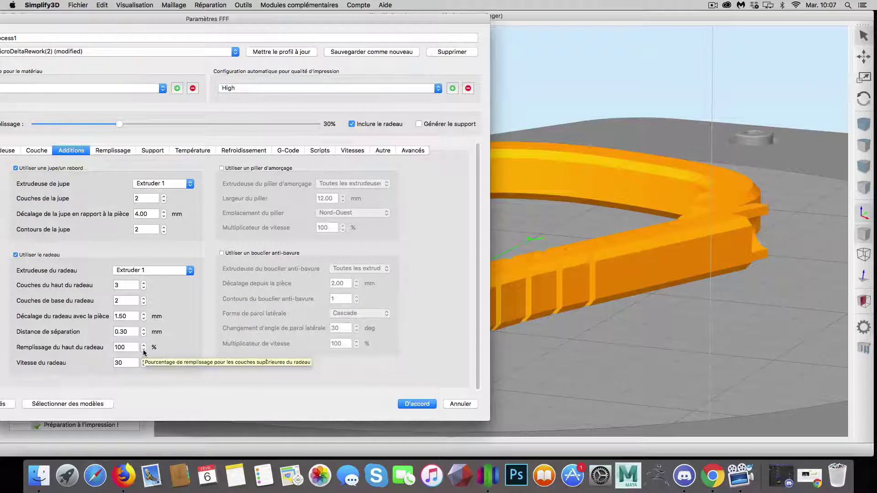
{"action": "left_click", "coordinate": [143, 350]}
{"action": "left_click", "coordinate": [129, 348]}
{"action": "double_click", "coordinate": [129, 348]}
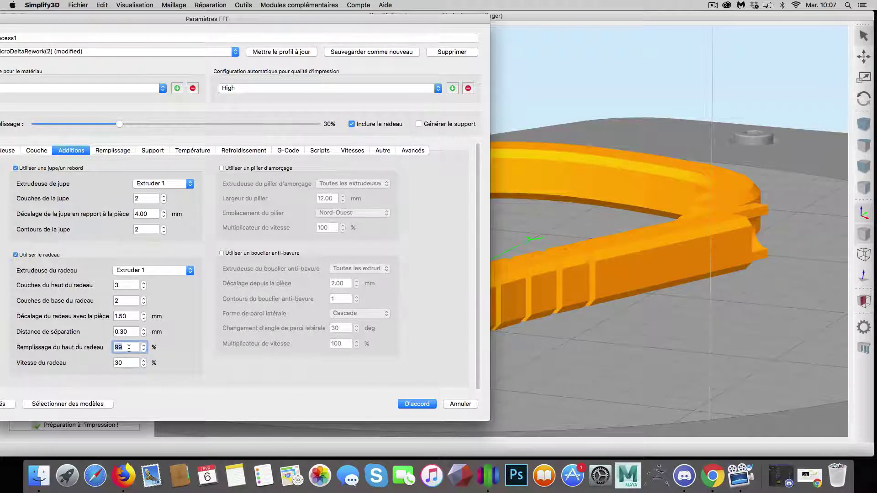
{"action": "type", "text": "30"}
{"action": "key", "text": "Return"}
Slice the carabiner with the 30% raft top infill and examine the raft in the preview
{"action": "left_click", "coordinate": [82, 425]}
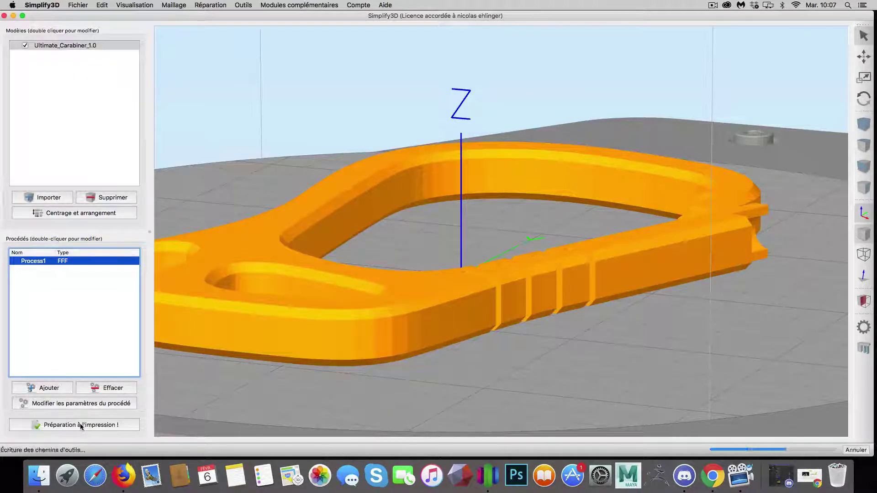
{"action": "scroll", "coordinate": [427, 343], "scroll_direction": "down", "scroll_amount": 10}
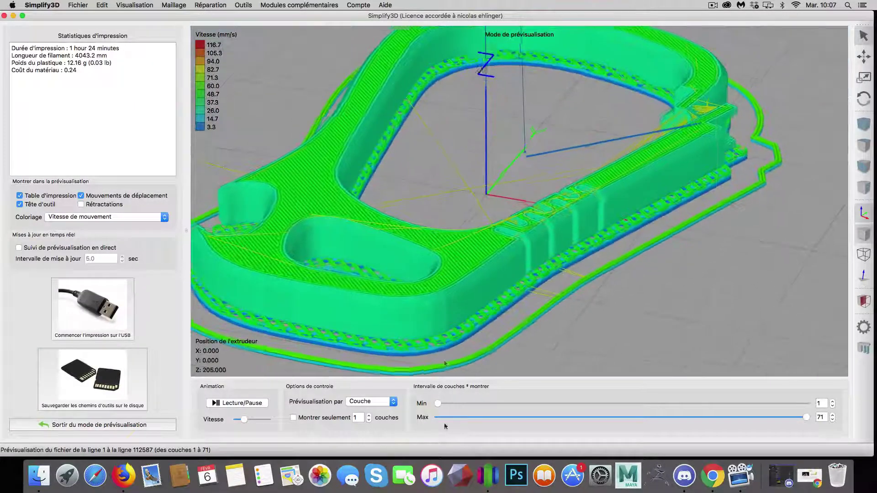
{"action": "left_click_drag", "start_coordinate": [488, 308], "coordinate": [490, 335]}
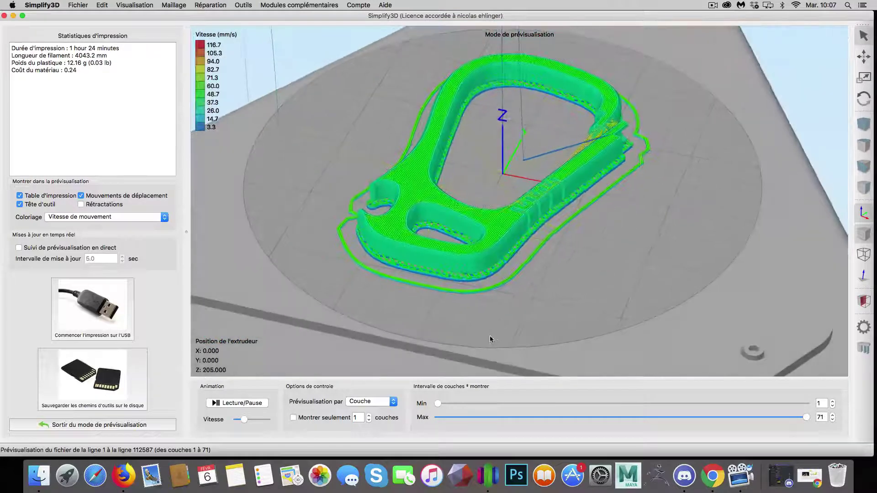
Reduce the preview to the first layer, raise the upper limit to layer 6, and set it back to layer 5
{"action": "left_click_drag", "start_coordinate": [806, 417], "coordinate": [438, 417]}
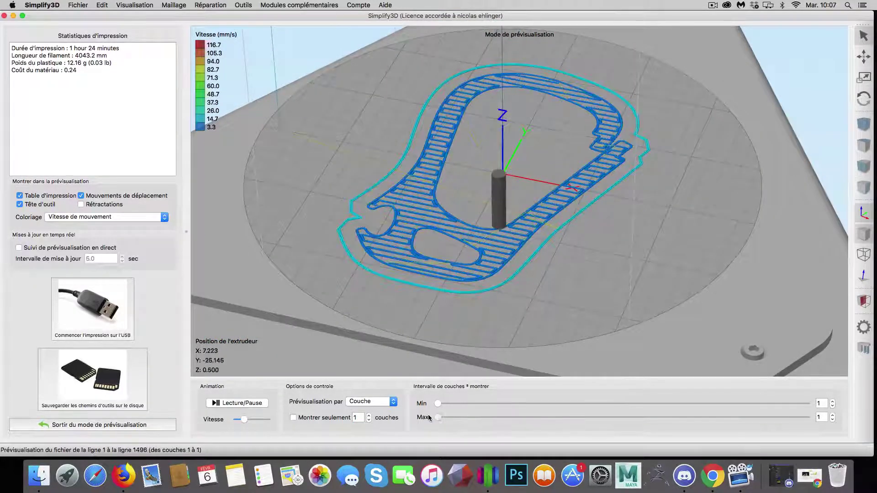
{"action": "left_click", "coordinate": [832, 415]}
{"action": "left_click", "coordinate": [831, 415]}
{"action": "left_click", "coordinate": [832, 415]}
{"action": "left_click", "coordinate": [832, 415]}
{"action": "left_click", "coordinate": [832, 415]}
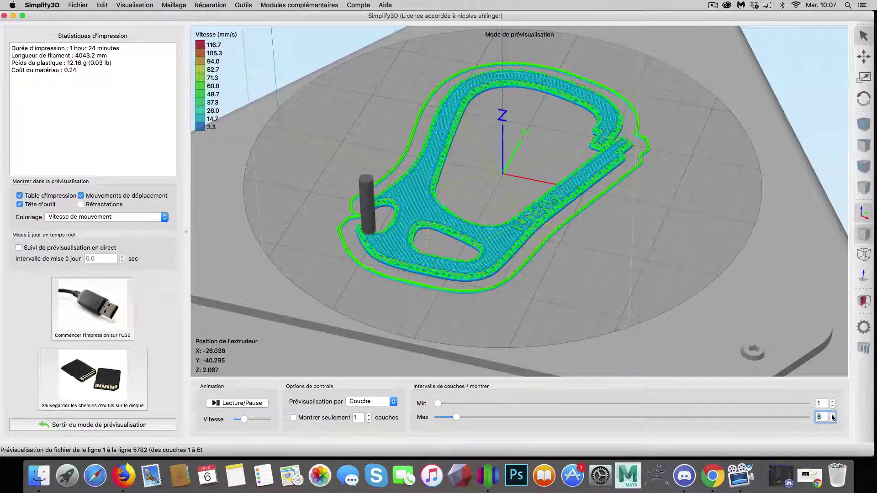
{"action": "left_click", "coordinate": [833, 419]}
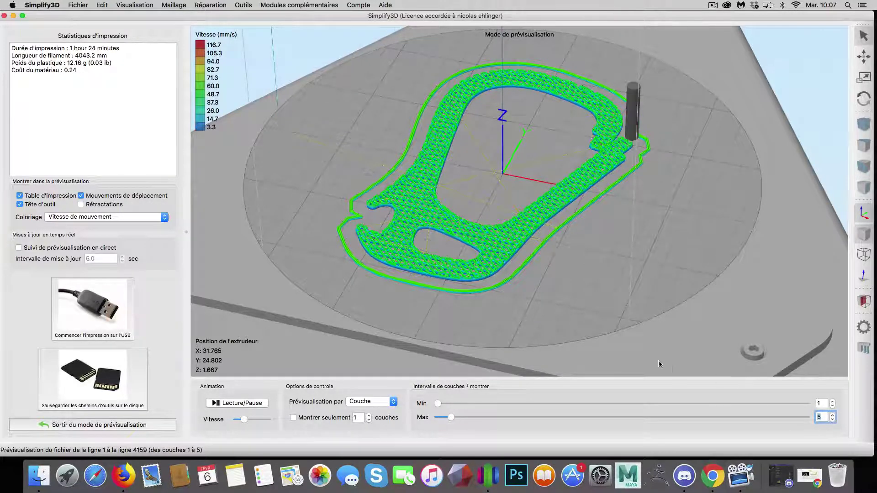
Examine the raft's 30% top infill up close by stepping the upper layer limit back and forth around layers 4 and 5, ending at 5
{"action": "scroll", "coordinate": [652, 359], "scroll_direction": "up", "scroll_amount": 5}
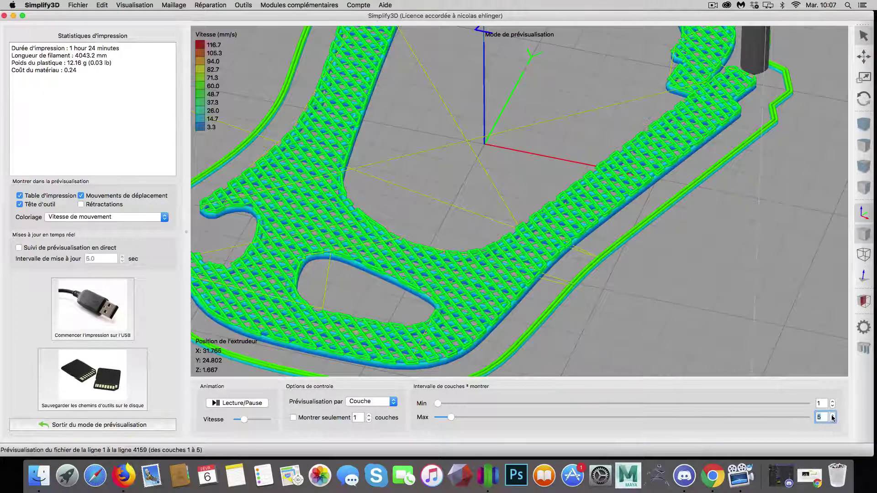
{"action": "left_click", "coordinate": [832, 415]}
{"action": "left_click", "coordinate": [833, 418]}
{"action": "left_click", "coordinate": [833, 419]}
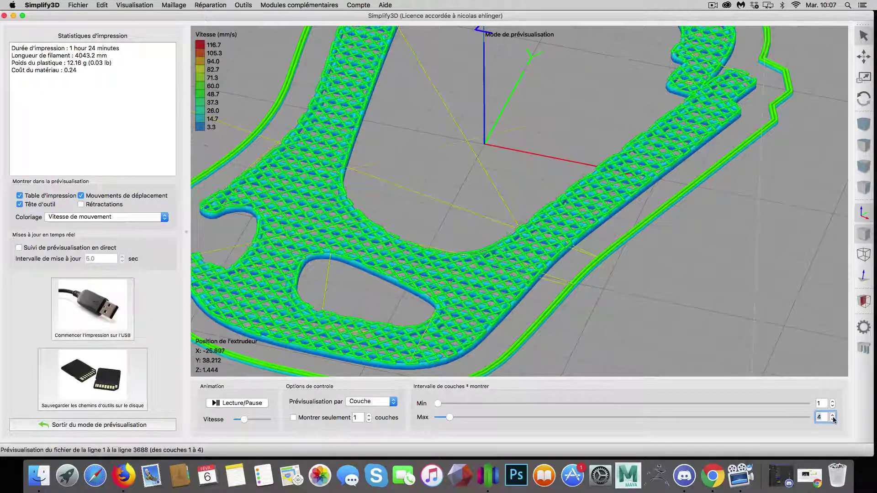
{"action": "left_click", "coordinate": [832, 419]}
{"action": "left_click", "coordinate": [833, 419]}
{"action": "left_click", "coordinate": [834, 416]}
{"action": "left_click", "coordinate": [834, 416]}
{"action": "left_click", "coordinate": [834, 415]}
{"action": "left_click", "coordinate": [834, 415]}
{"action": "left_click", "coordinate": [832, 419]}
{"action": "left_click", "coordinate": [832, 420]}
{"action": "left_click", "coordinate": [832, 419]}
{"action": "left_click", "coordinate": [832, 416]}
{"action": "left_click", "coordinate": [832, 416]}
{"action": "left_click", "coordinate": [831, 419]}
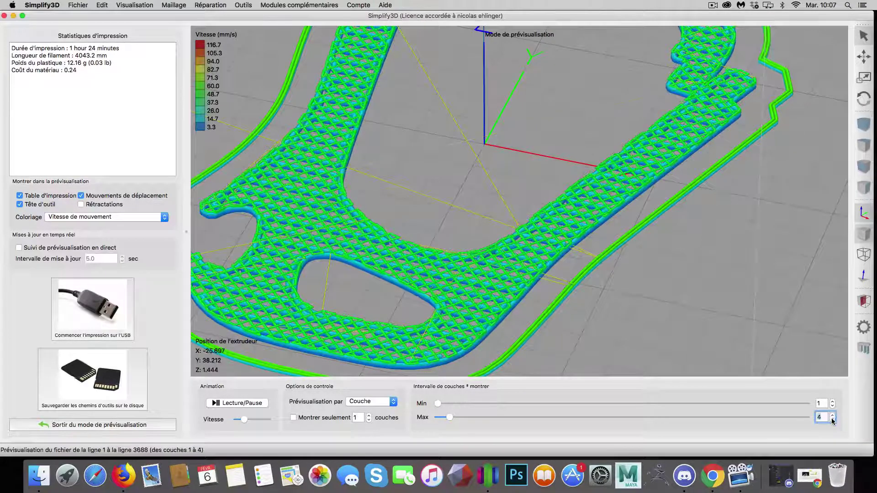
{"action": "left_click", "coordinate": [832, 419]}
{"action": "left_click", "coordinate": [832, 416]}
{"action": "left_click", "coordinate": [832, 416]}
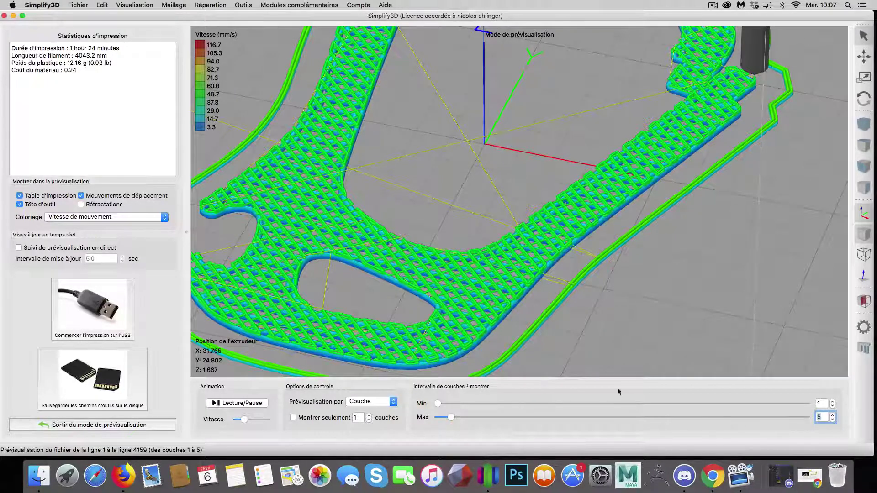
Leave the preview and set the infill of the raft's top layers to 100% in Process1's settings
{"action": "left_click", "coordinate": [127, 427]}
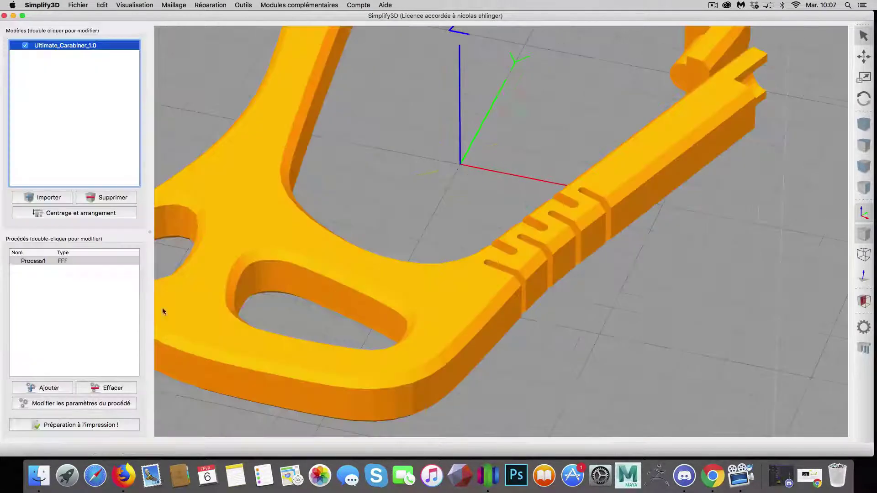
{"action": "double_click", "coordinate": [70, 264]}
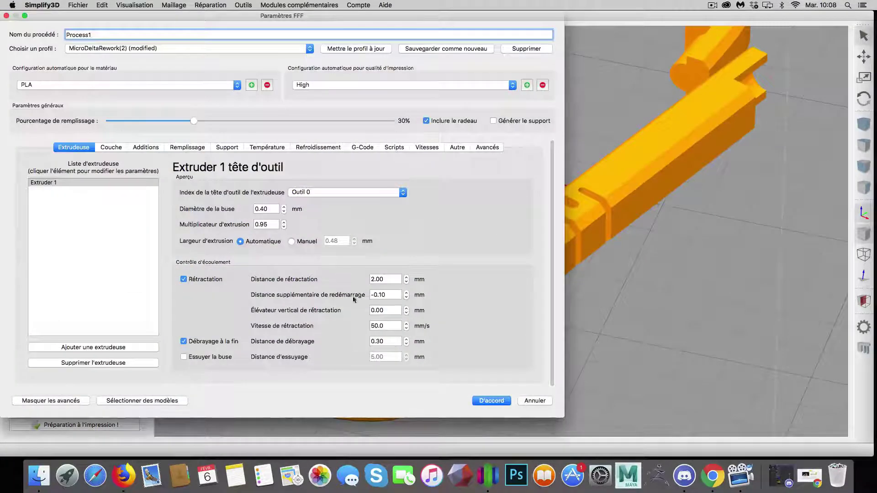
{"action": "left_click", "coordinate": [154, 148]}
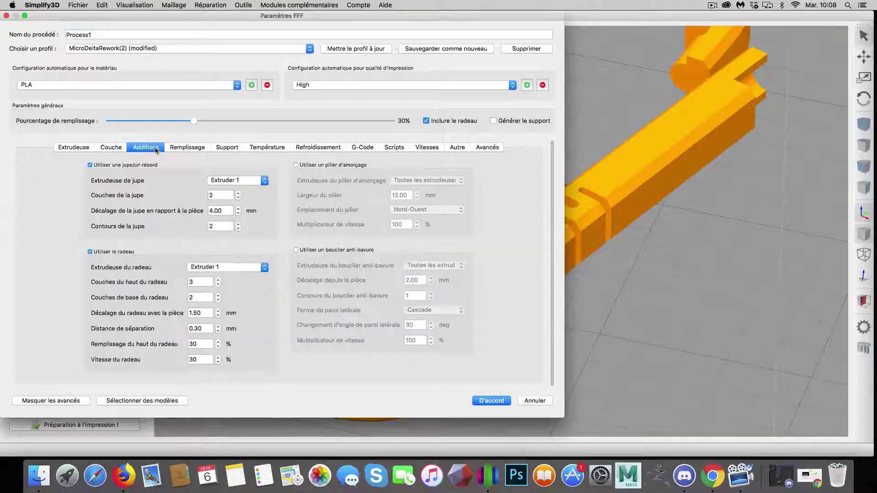
{"action": "left_click", "coordinate": [208, 344]}
{"action": "type", "text": "100"}
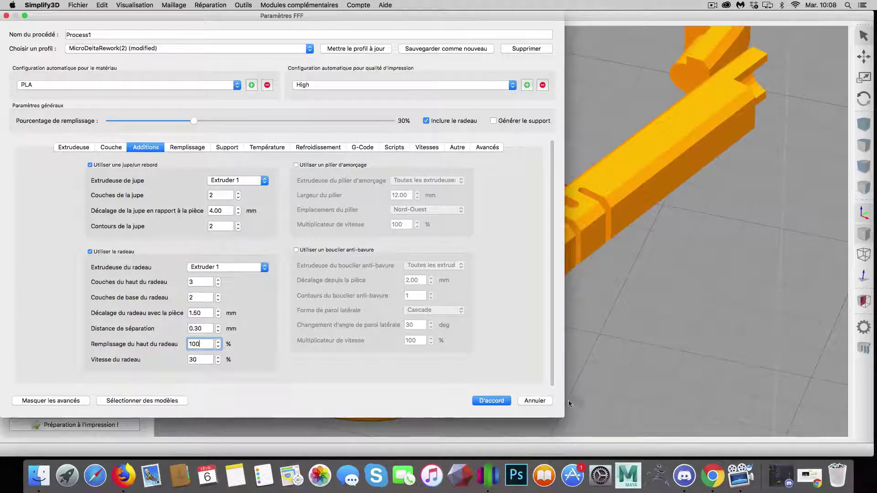
{"action": "left_click", "coordinate": [498, 401]}
Slice the carabiner with the 100% raft top infill and limit the preview to layers 1 to 68
{"action": "scroll", "coordinate": [326, 316], "scroll_direction": "down", "scroll_amount": 10}
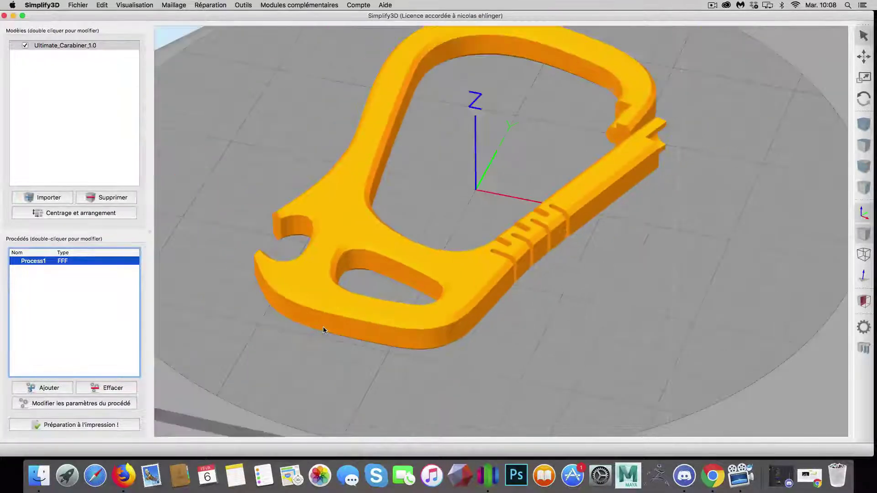
{"action": "left_click", "coordinate": [80, 425]}
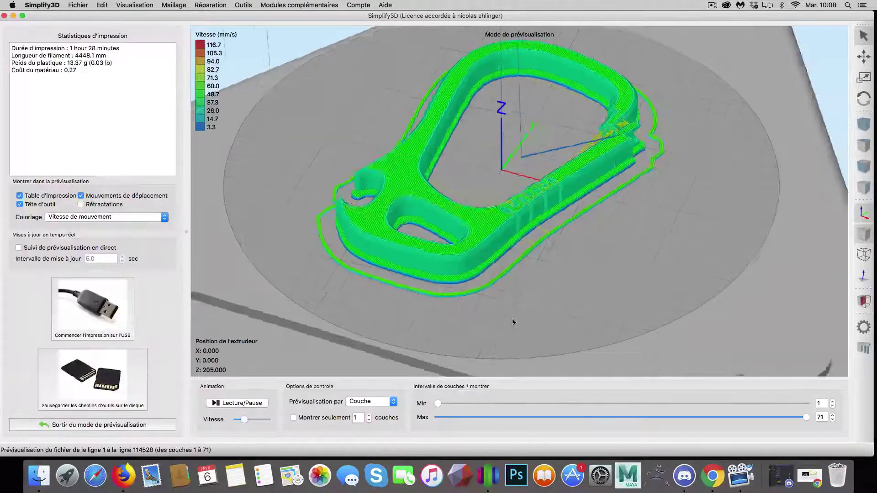
{"action": "left_click_drag", "start_coordinate": [513, 319], "coordinate": [490, 319]}
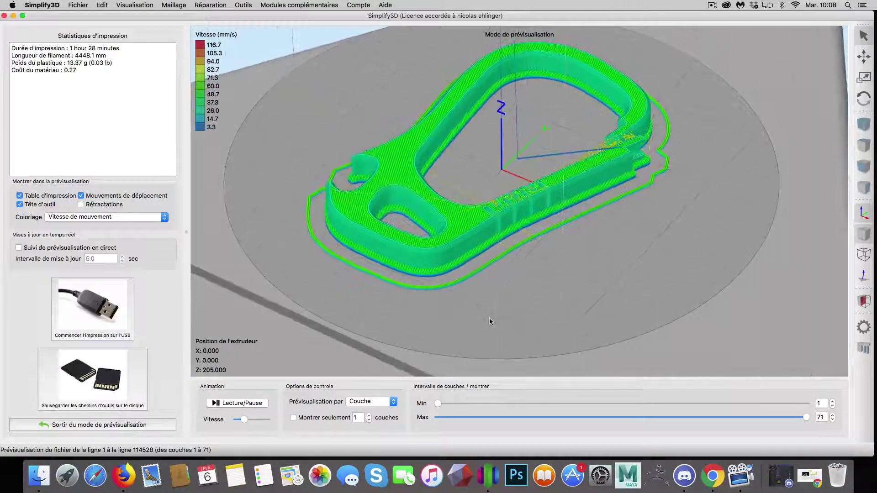
{"action": "left_click_drag", "start_coordinate": [742, 417], "coordinate": [790, 413]}
Examine the raft and the underside of the carabiner up close from the side and from an oblique angle
{"action": "left_click_drag", "start_coordinate": [528, 328], "coordinate": [512, 204]}
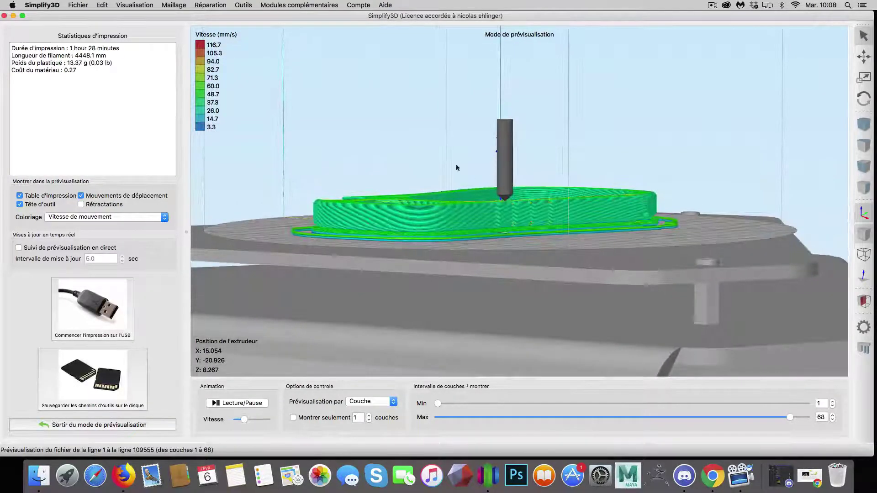
{"action": "scroll", "coordinate": [442, 162], "scroll_direction": "up", "scroll_amount": 5}
{"action": "left_click_drag", "start_coordinate": [442, 165], "coordinate": [475, 270]}
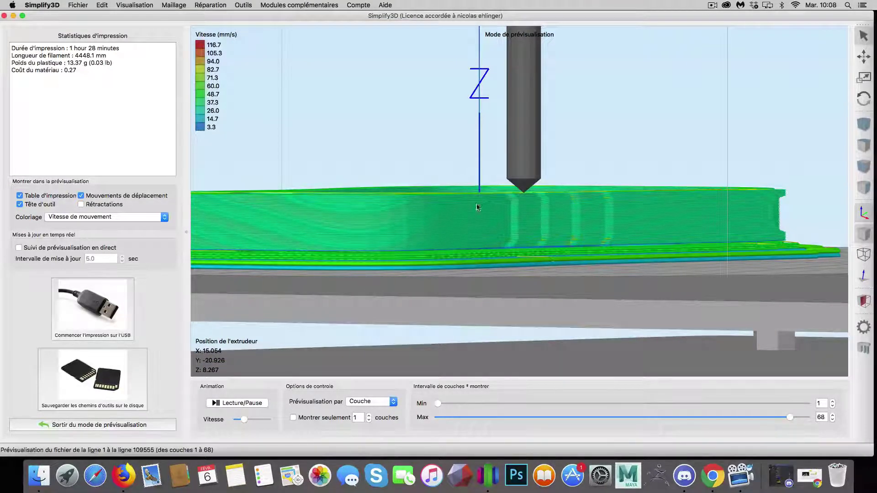
{"action": "left_click_drag", "start_coordinate": [438, 155], "coordinate": [539, 301]}
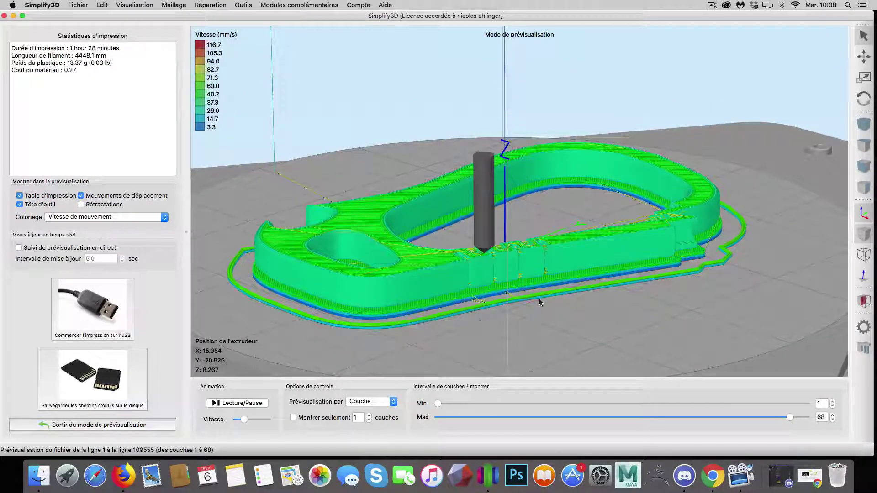